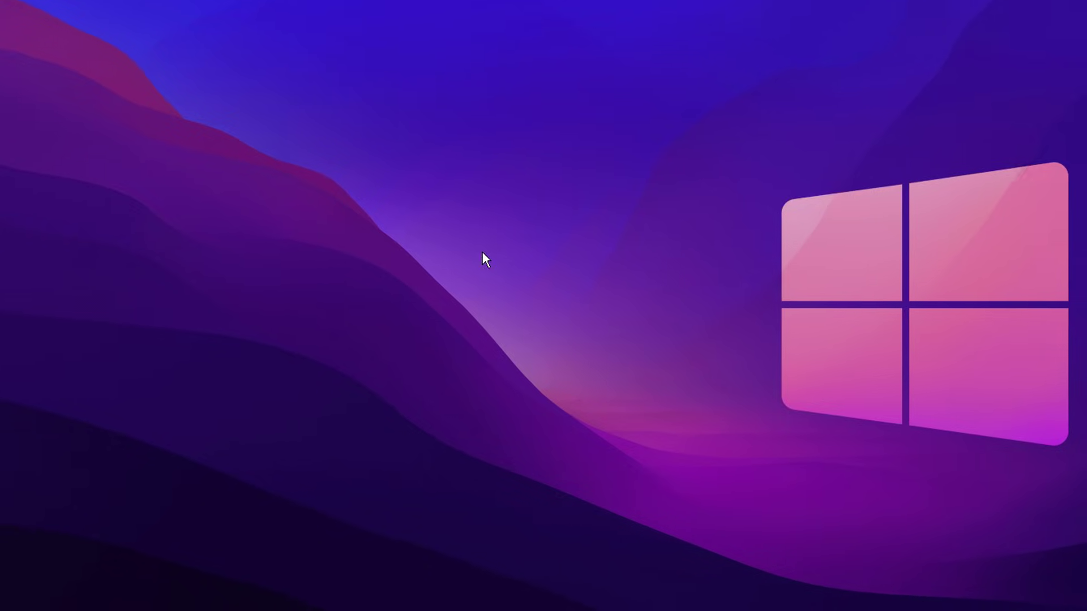
- Open NVIDIA Control Panel from the desktop menu and go to Manage 3D settings
right_click(458, 196)
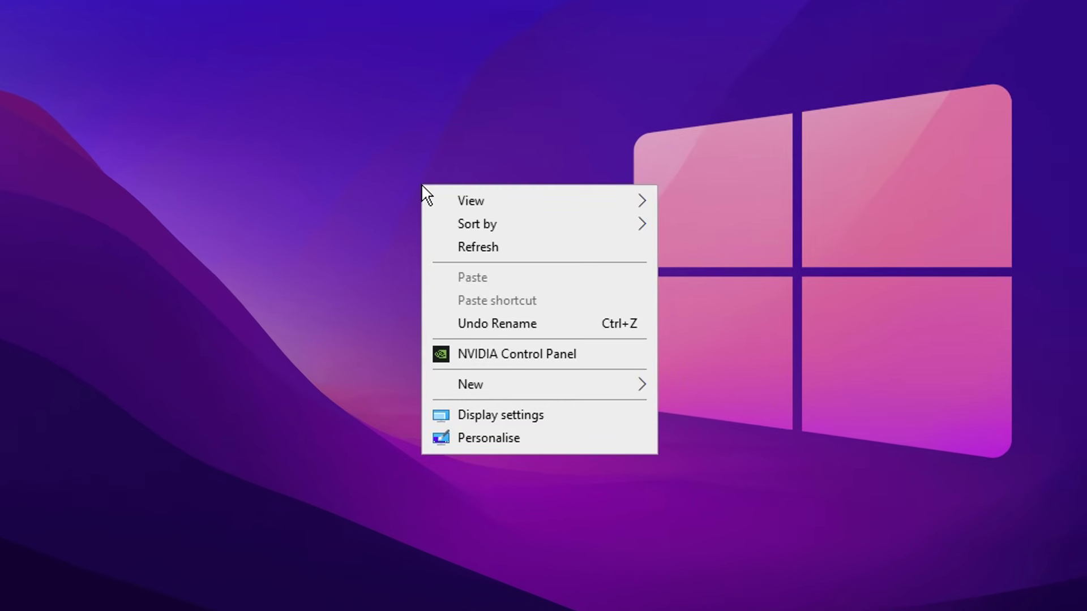
left_click(601, 363)
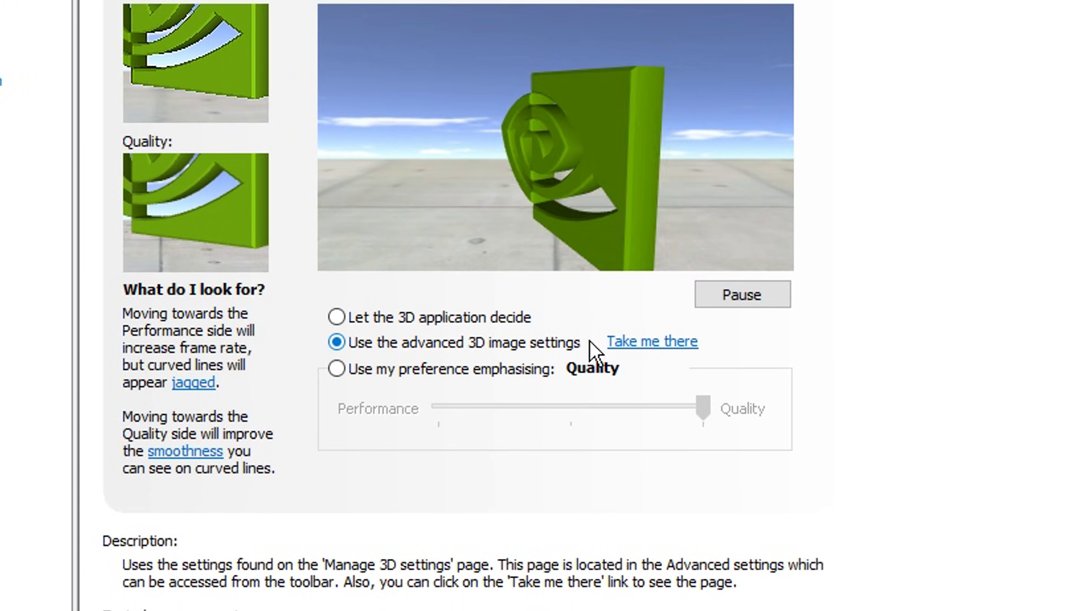
left_click(673, 343)
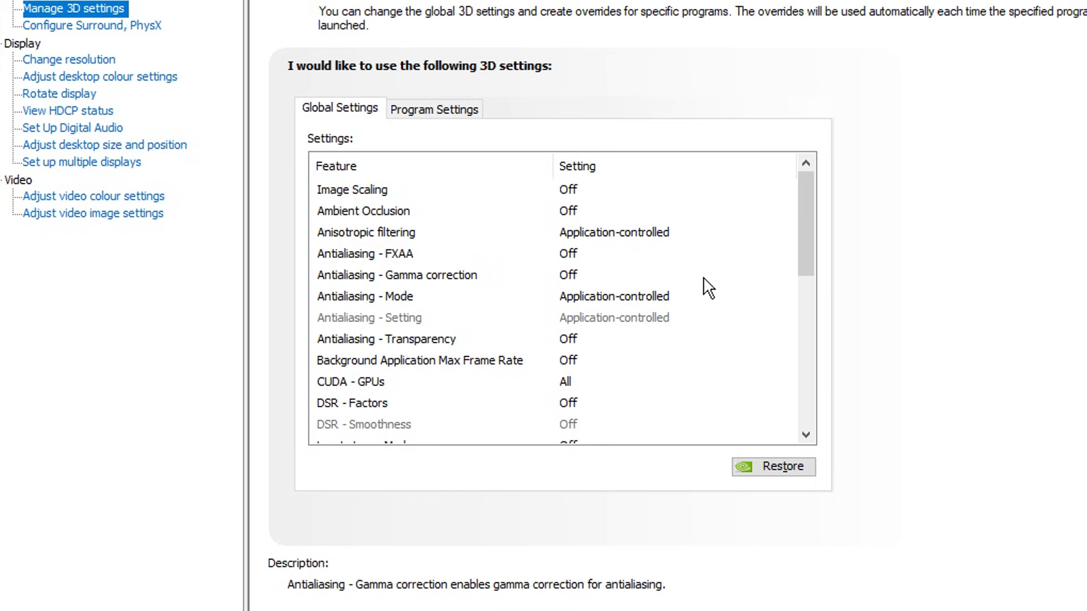
- Keep Low Latency Mode set to Off in the Global Settings list
scroll(702, 286, "down", 1)
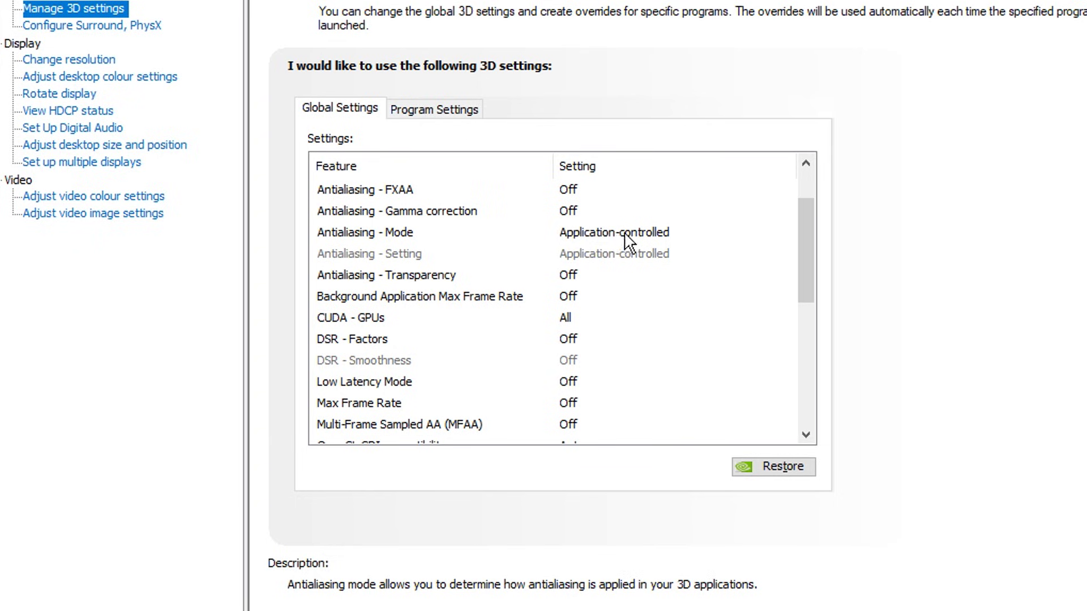
scroll(638, 244, "down", 1)
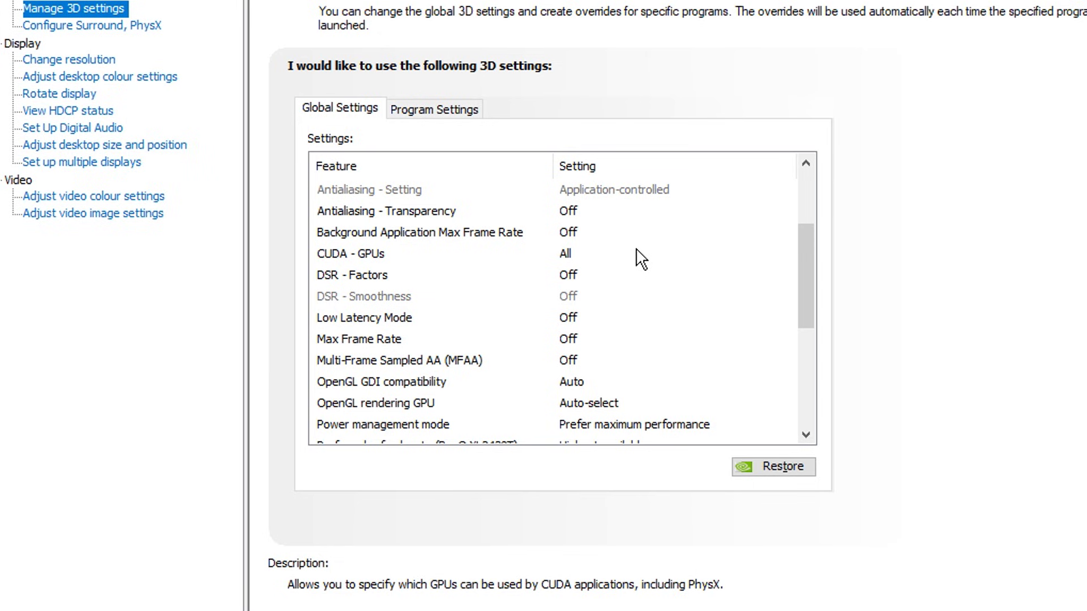
scroll(634, 249, "down", 1)
scroll(621, 228, "down", 1)
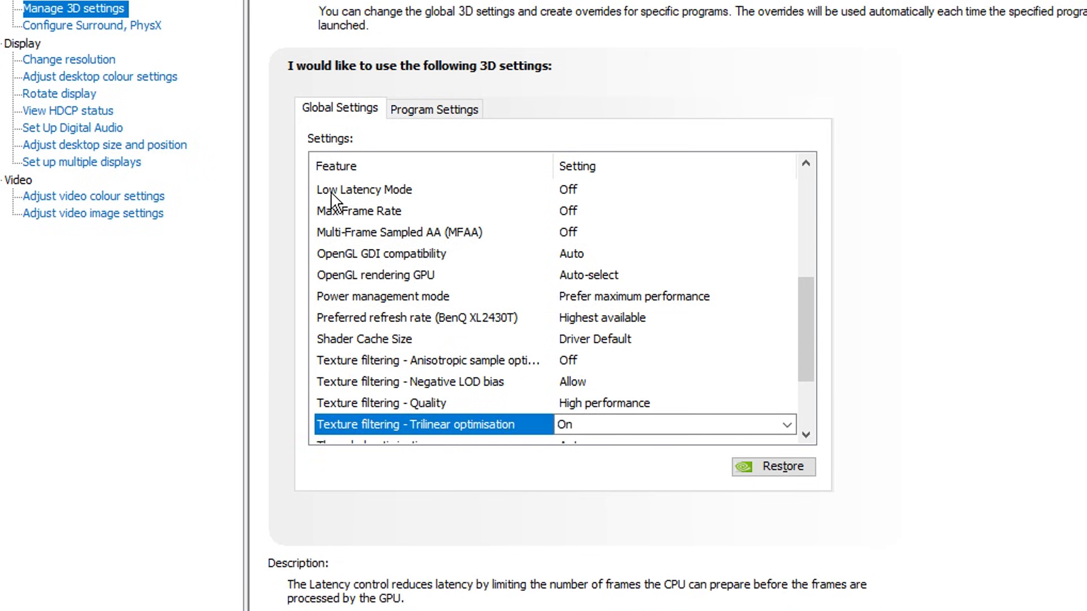
left_click(369, 195)
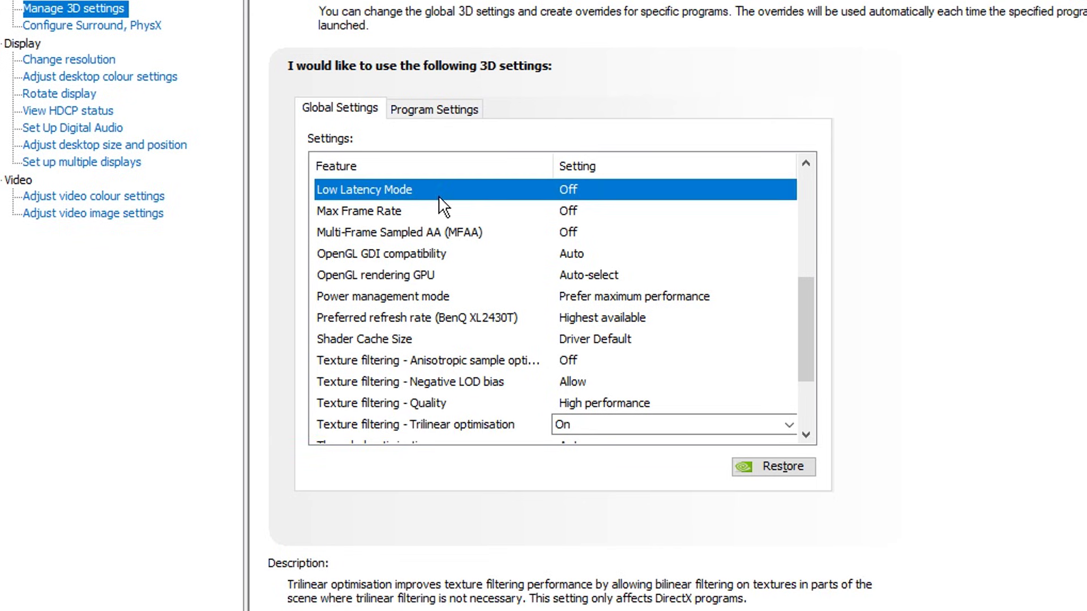
left_click(603, 194)
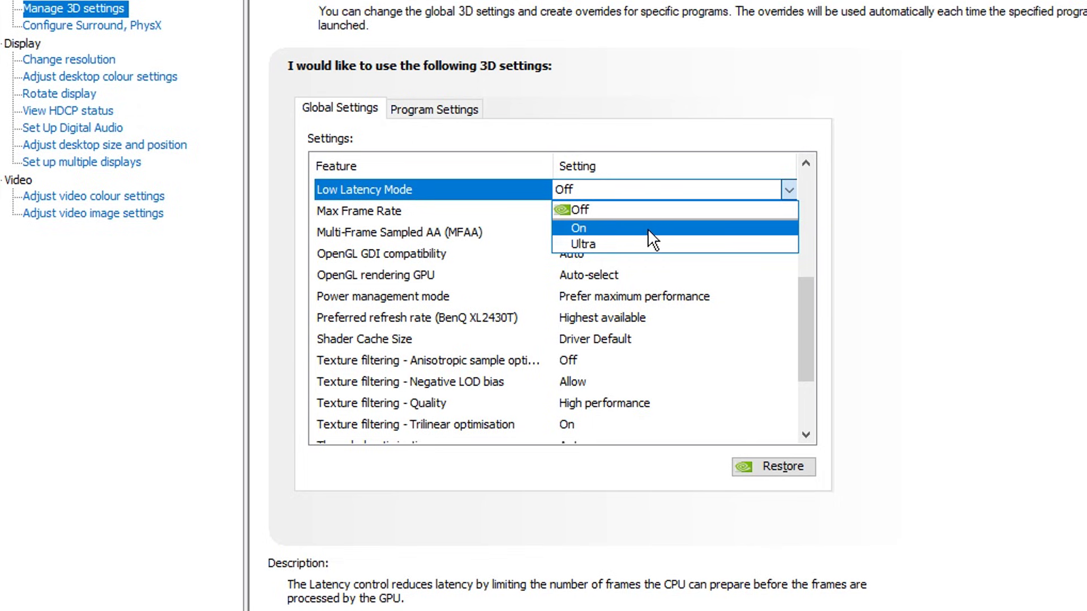
left_click(637, 209)
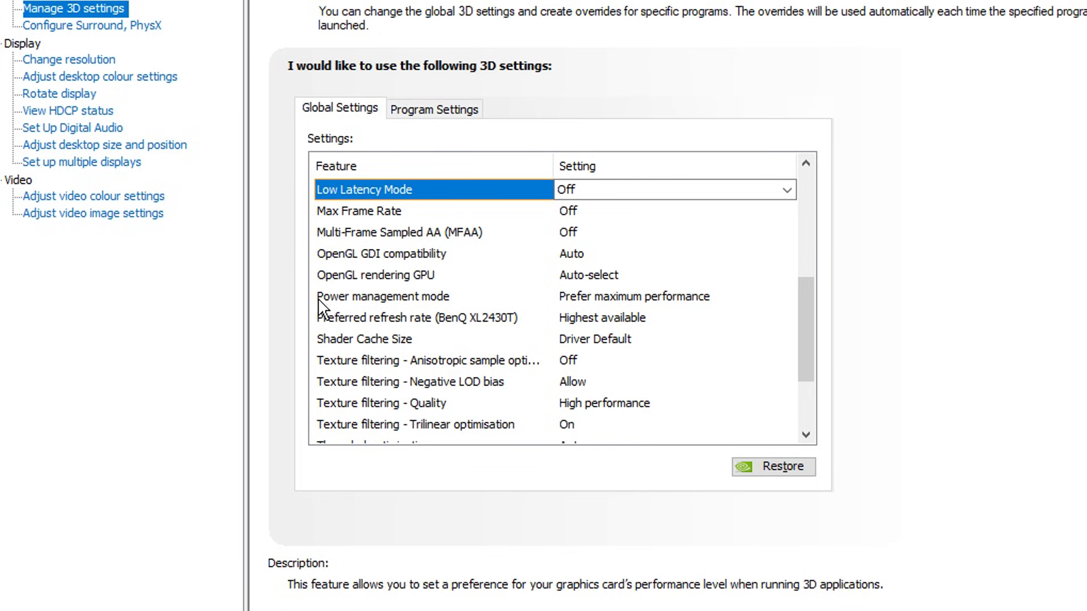
- Keep Power management mode at Prefer maximum performance
left_click(654, 297)
left_click(653, 297)
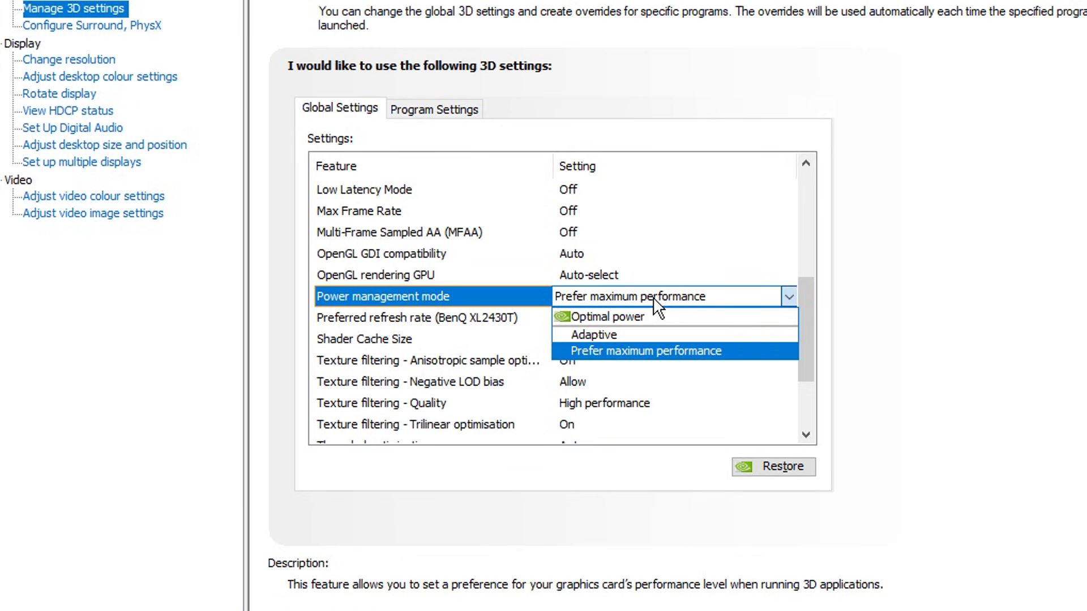
left_click(691, 351)
- Keep Threaded optimisation on Auto, then go to the Change Resolution page
scroll(359, 304, "down", 1)
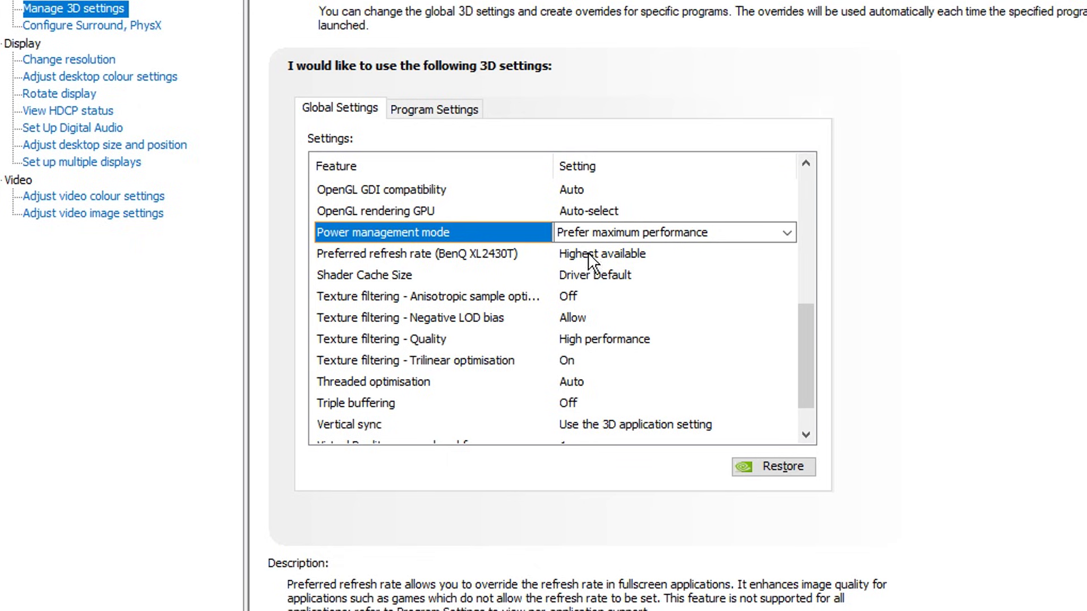
scroll(626, 276, "down", 1)
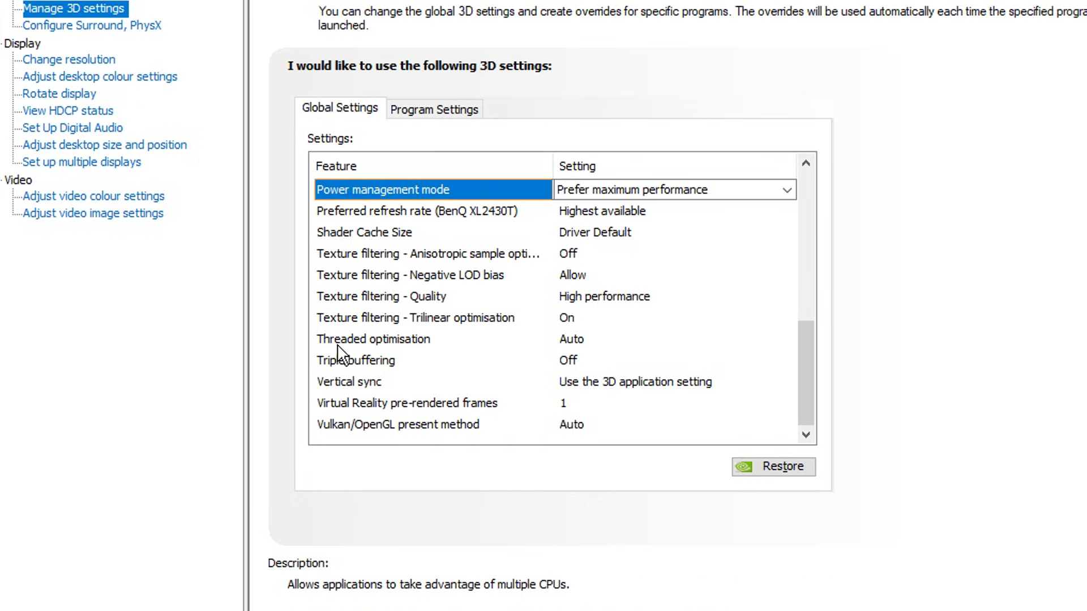
left_click(566, 340)
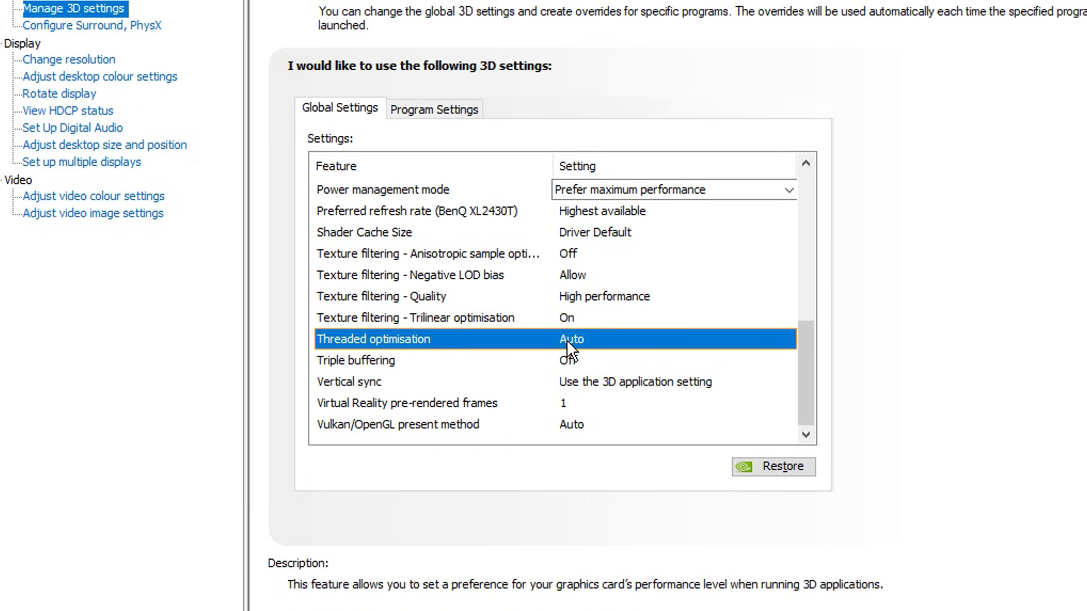
left_click(566, 339)
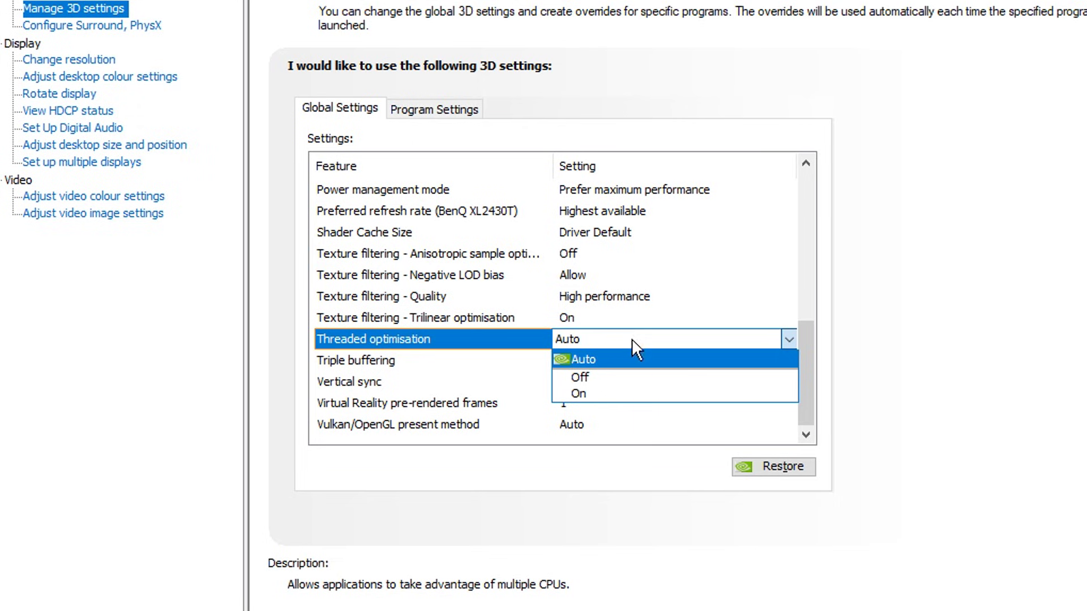
left_click(665, 357)
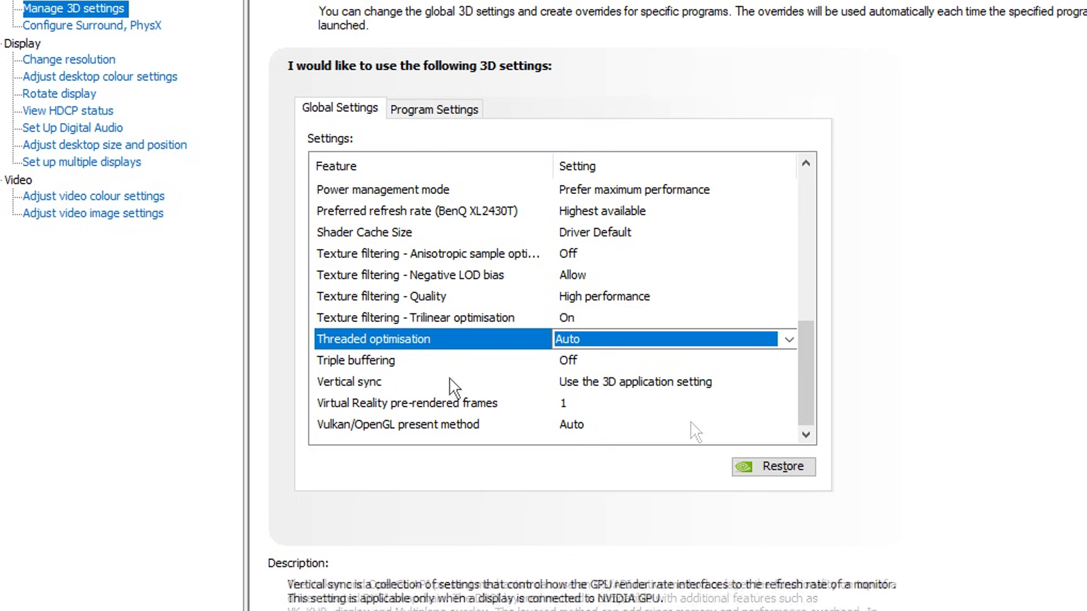
left_click(105, 60)
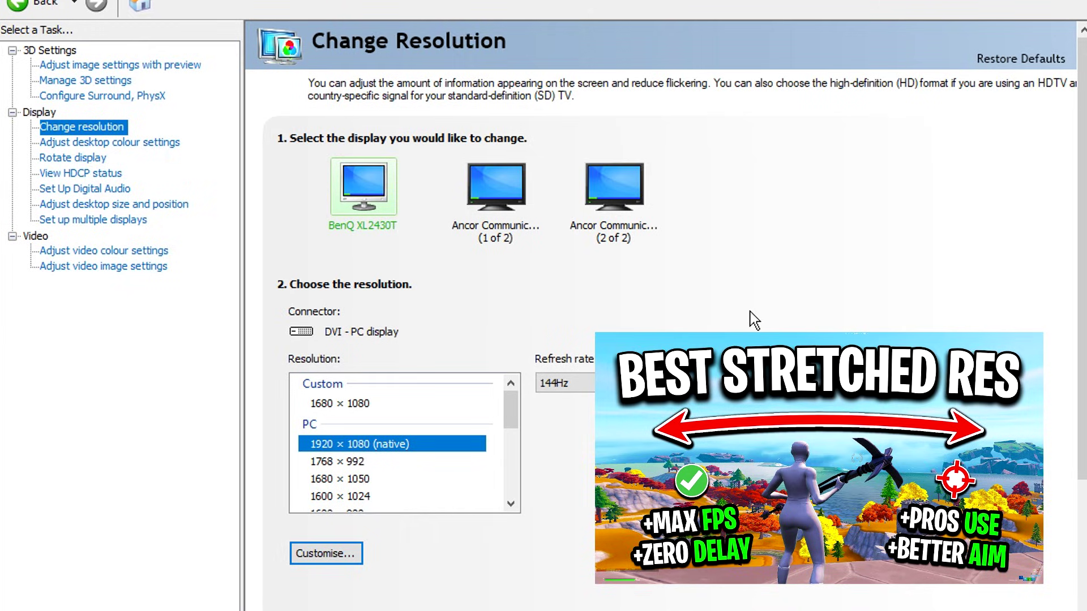
- Select the custom 1680 × 1080 resolution and check Full-screen scaling is performed on the GPU
scroll(749, 311, "down", 1)
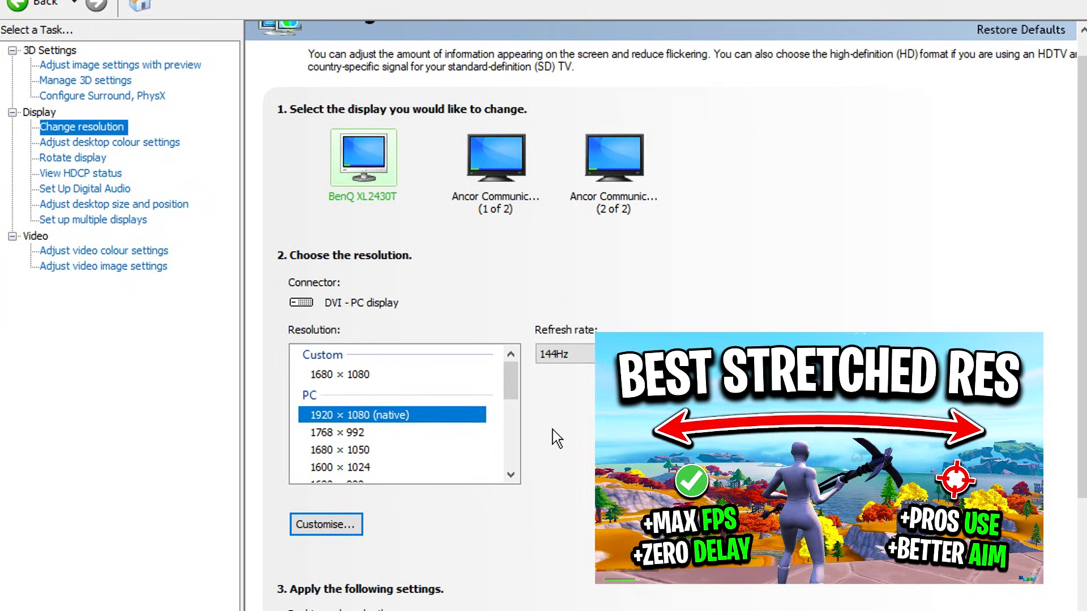
left_click(376, 374)
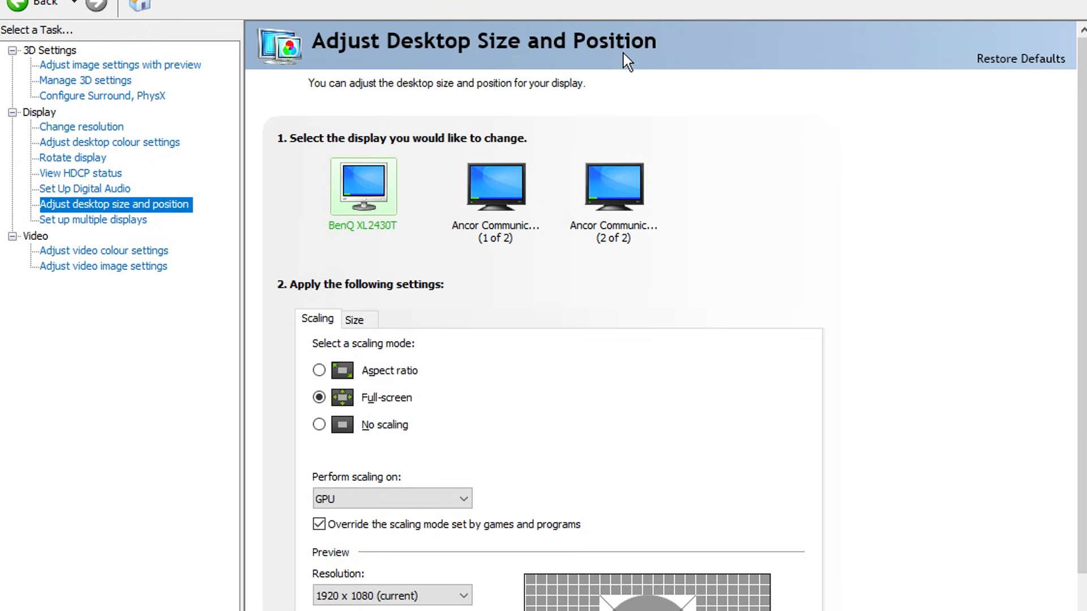
scroll(612, 321, "down", 2)
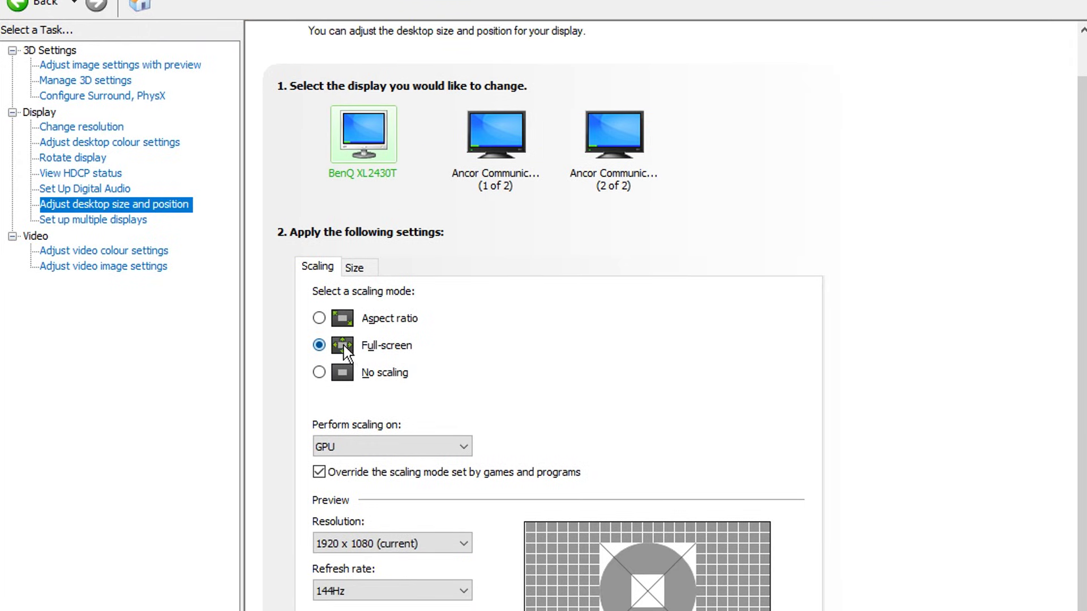
scroll(425, 350, "down", 2)
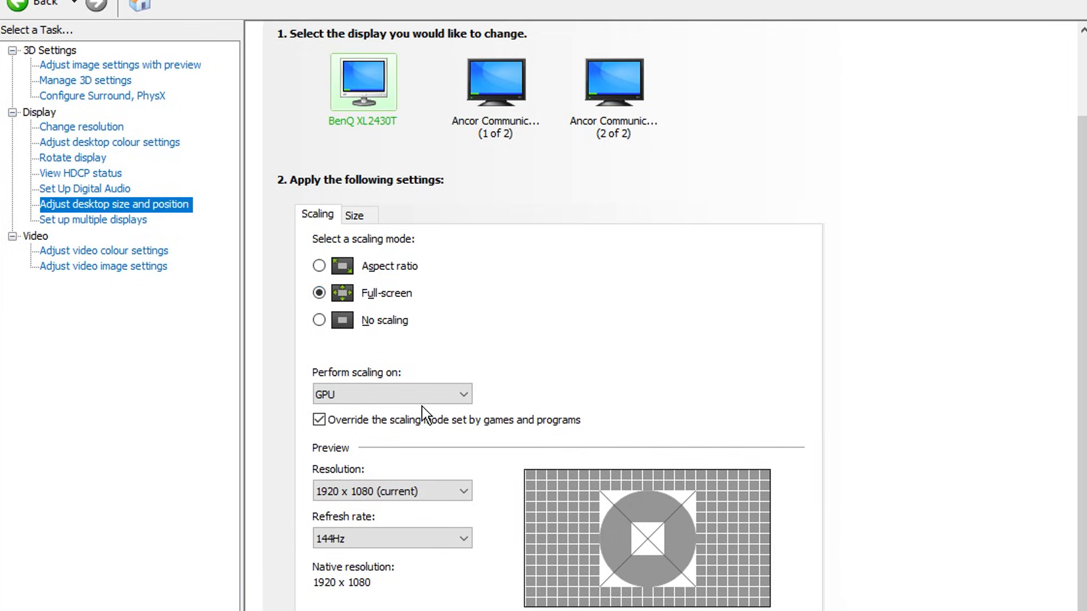
left_click(439, 395)
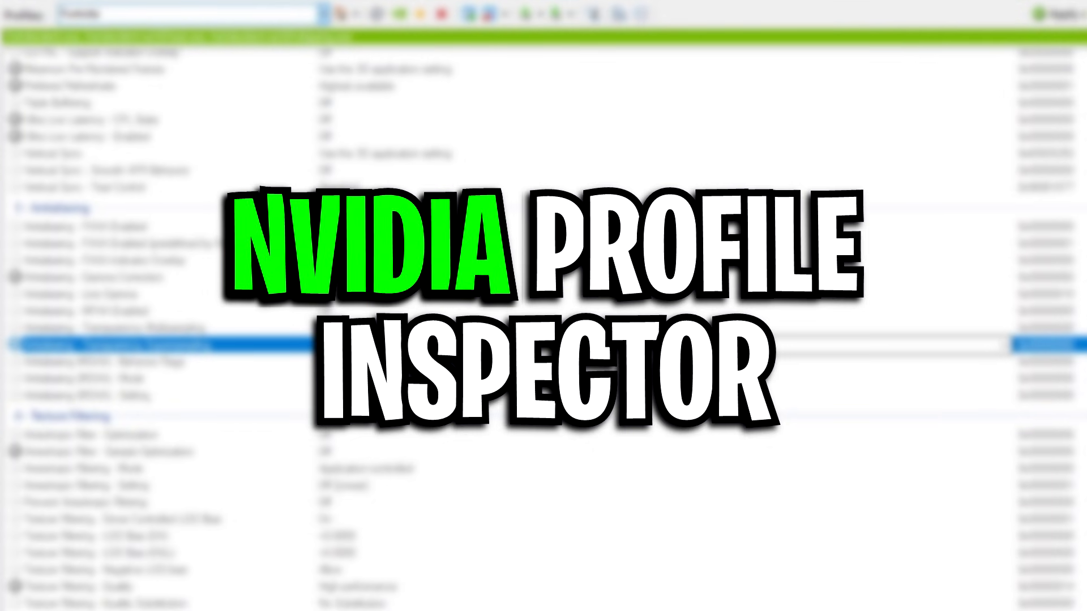
- Search the web for NVIDIA Profile Inspector and open its GitHub releases page
left_click(1007, 345)
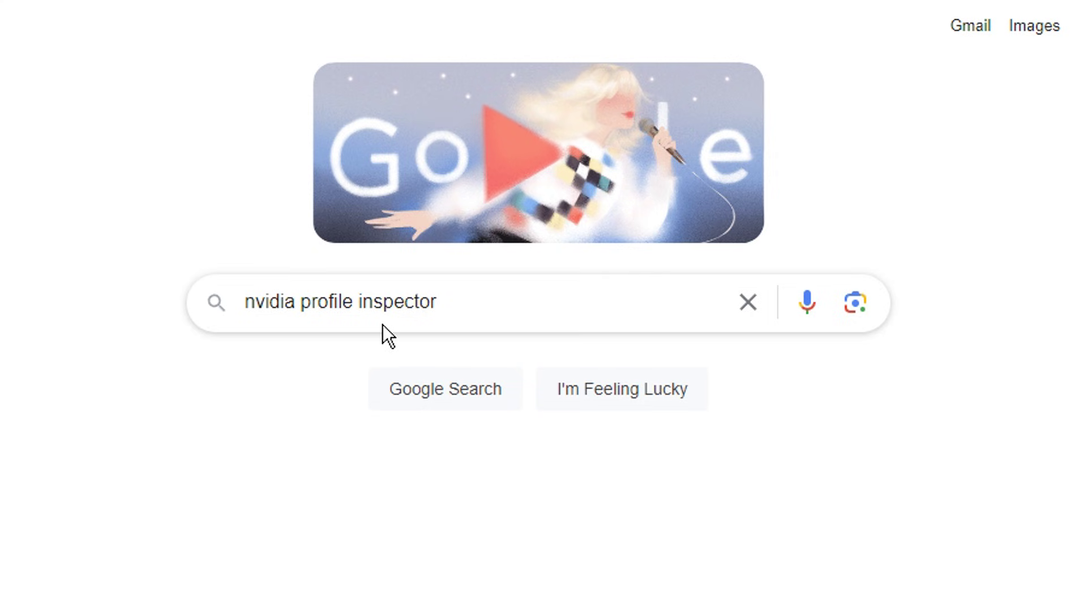
left_click(497, 385)
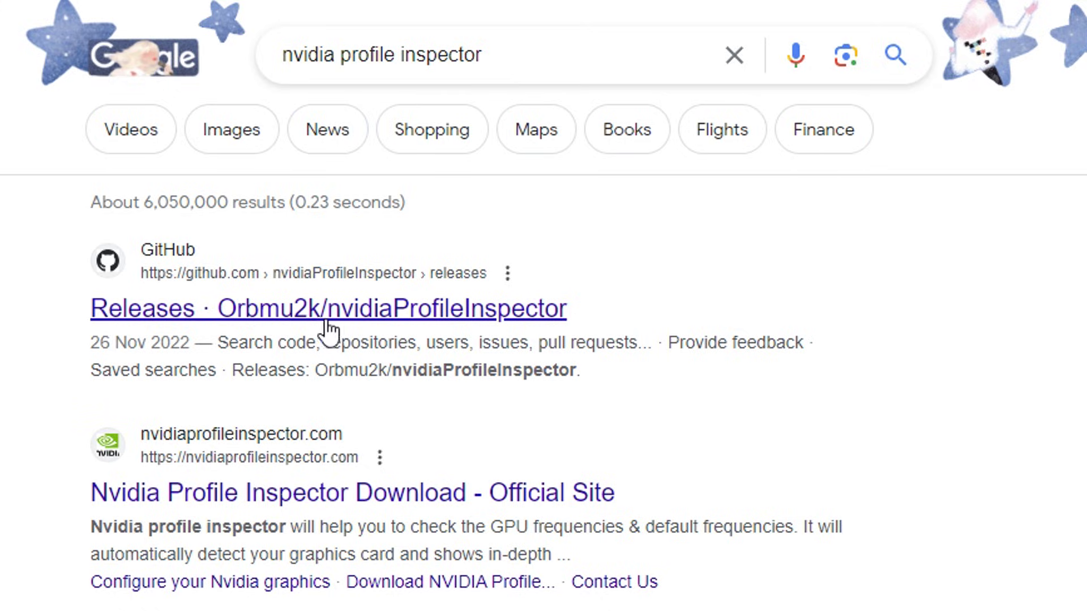
left_click(444, 318)
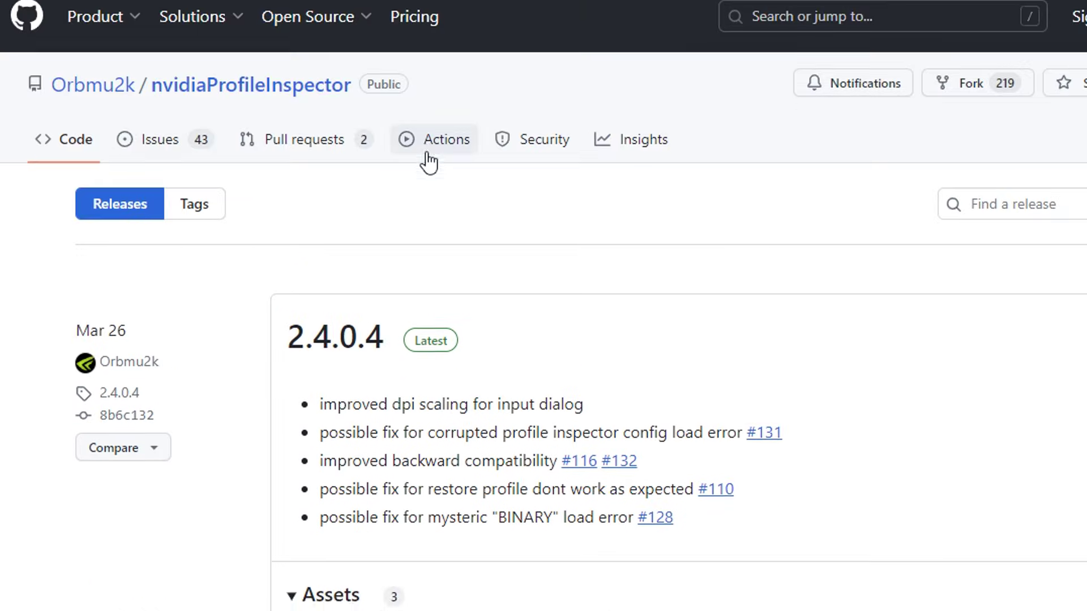
scroll(446, 151, "down", 5)
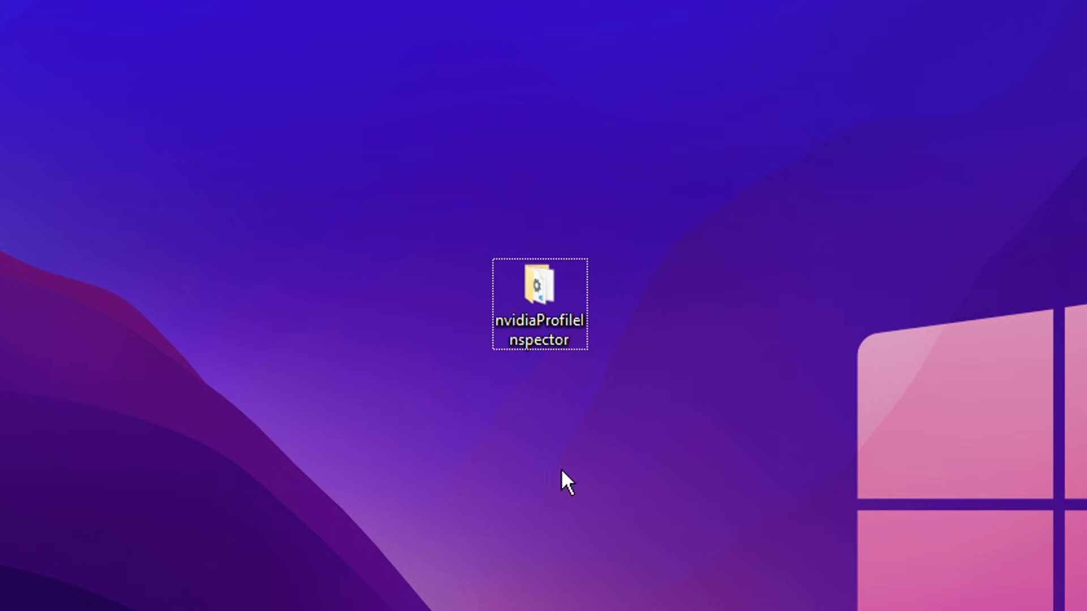
- Launch nvidiaProfileInspector.exe from the nvidiaProfileInspector folder
double_click(542, 321)
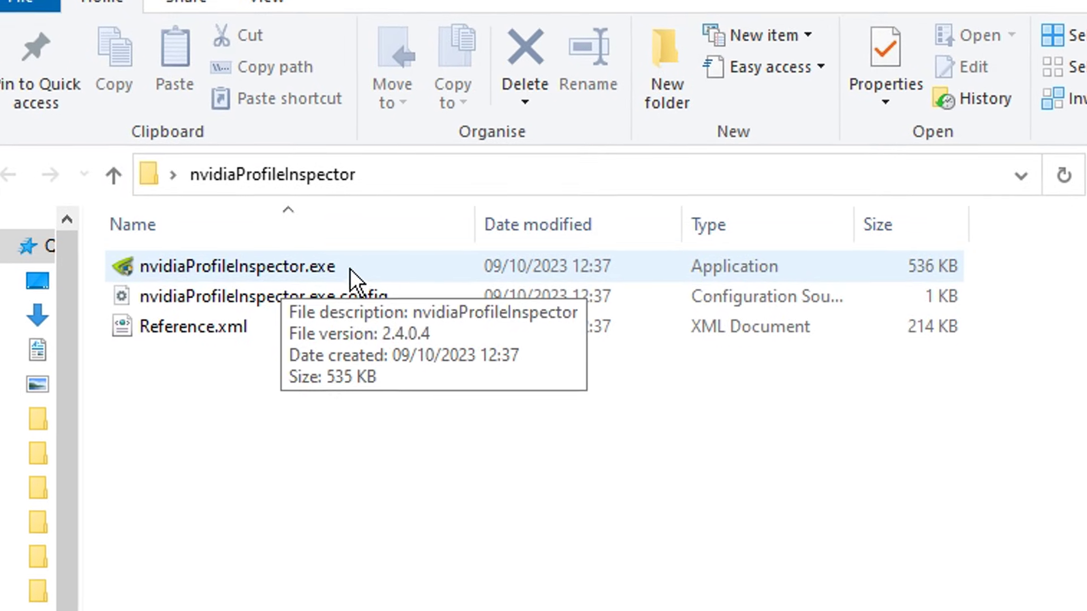
double_click(410, 269)
scroll(302, 205, "down", 10)
scroll(331, 282, "down", 5)
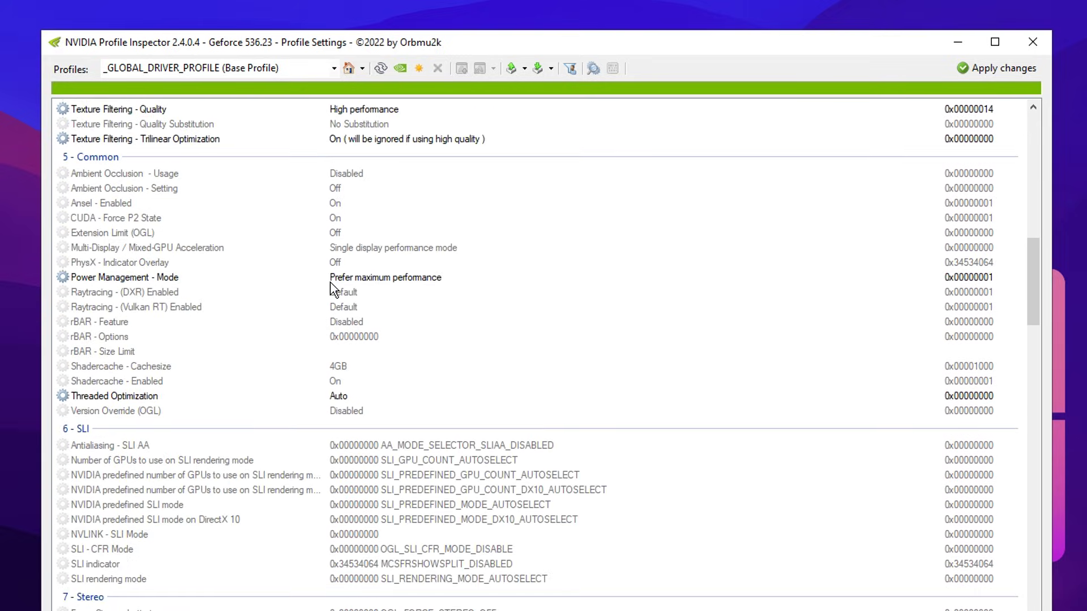
scroll(345, 314, "up", 15)
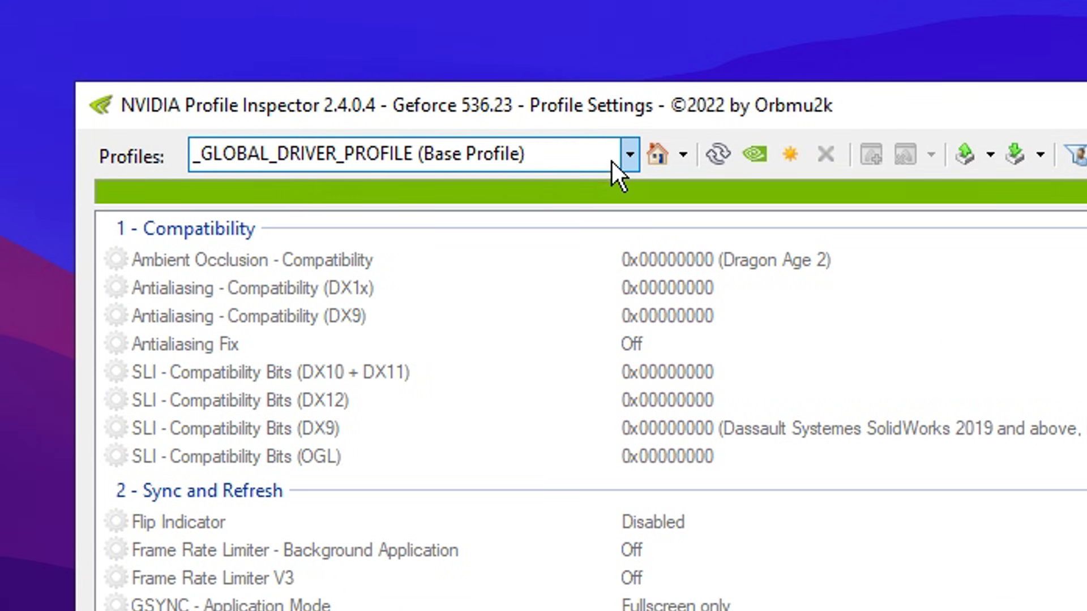
- Load the Fortnite profile by typing 'fort' in the Profiles box
left_click(629, 155)
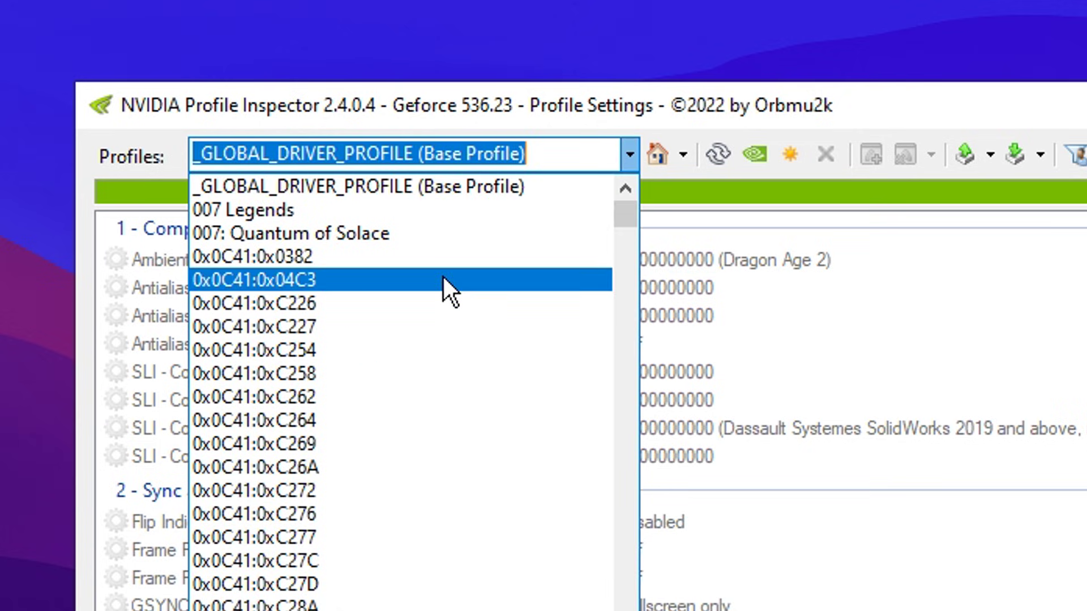
type("f")
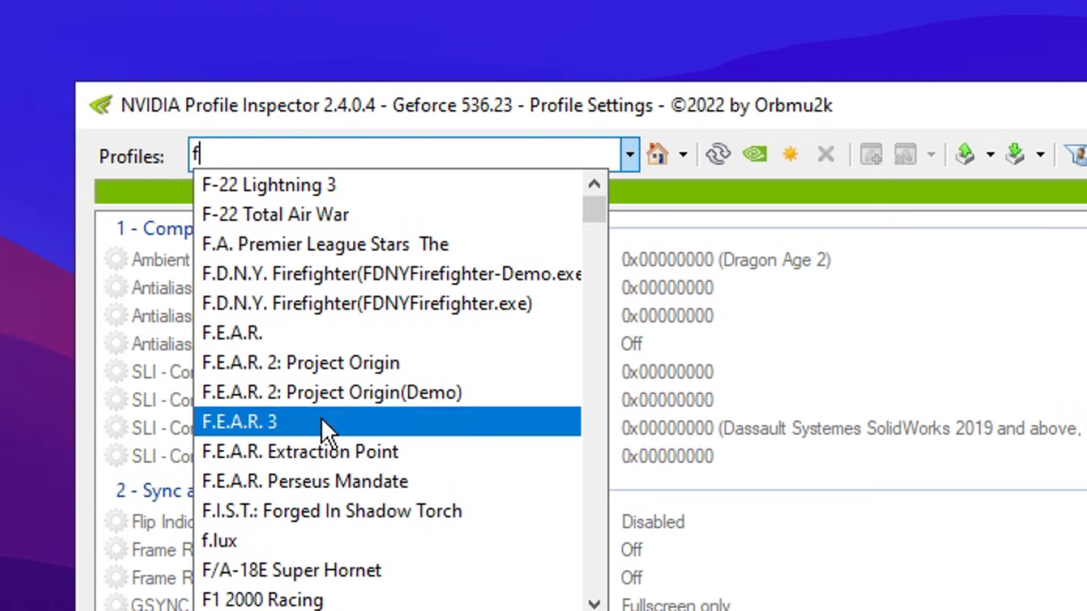
type("ort")
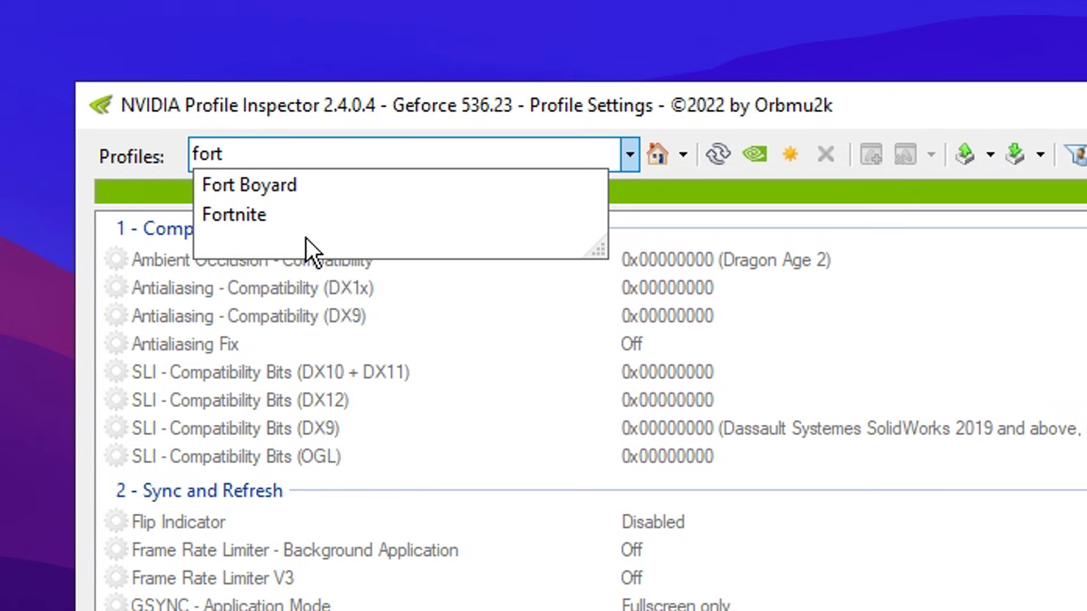
left_click(344, 219)
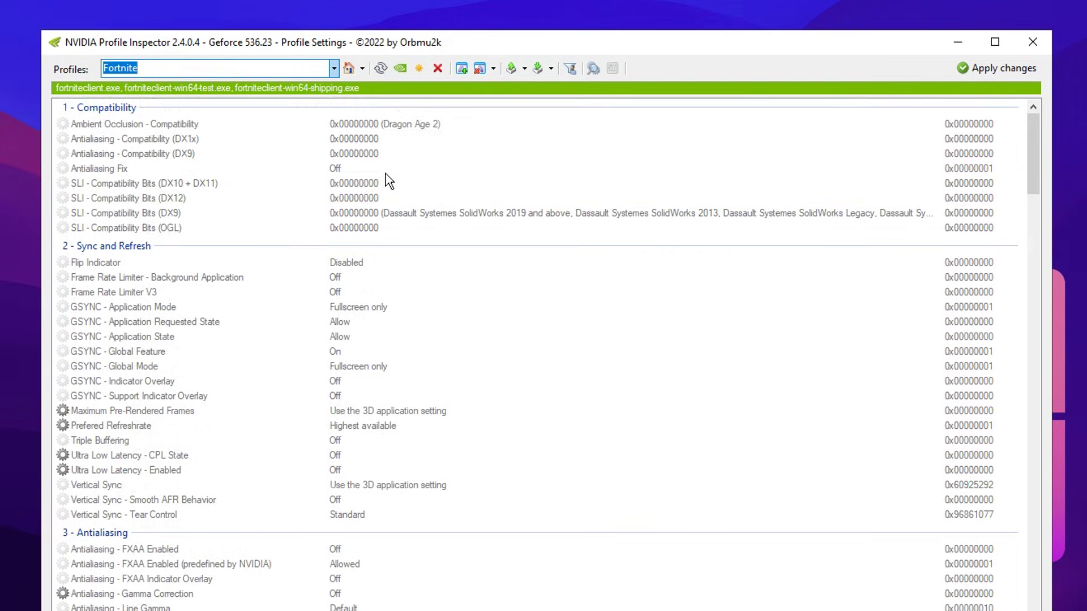
- Set Antialiasing - Transparency Supersampling to 0x00000008 AA_MODE_REPLAY_MODE_ALL
scroll(726, 355, "down", 5)
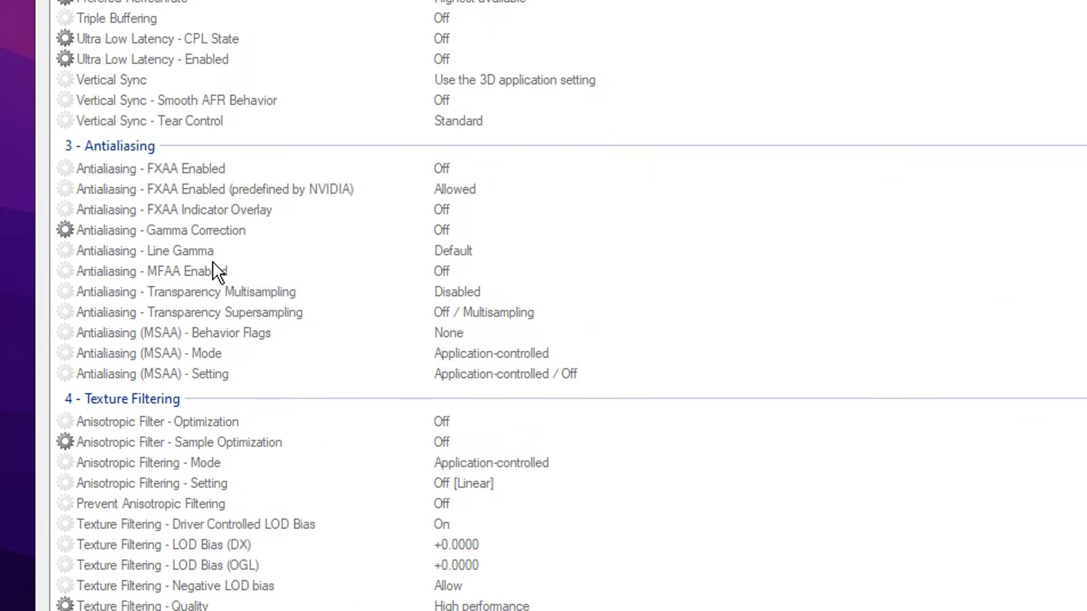
left_click(282, 317)
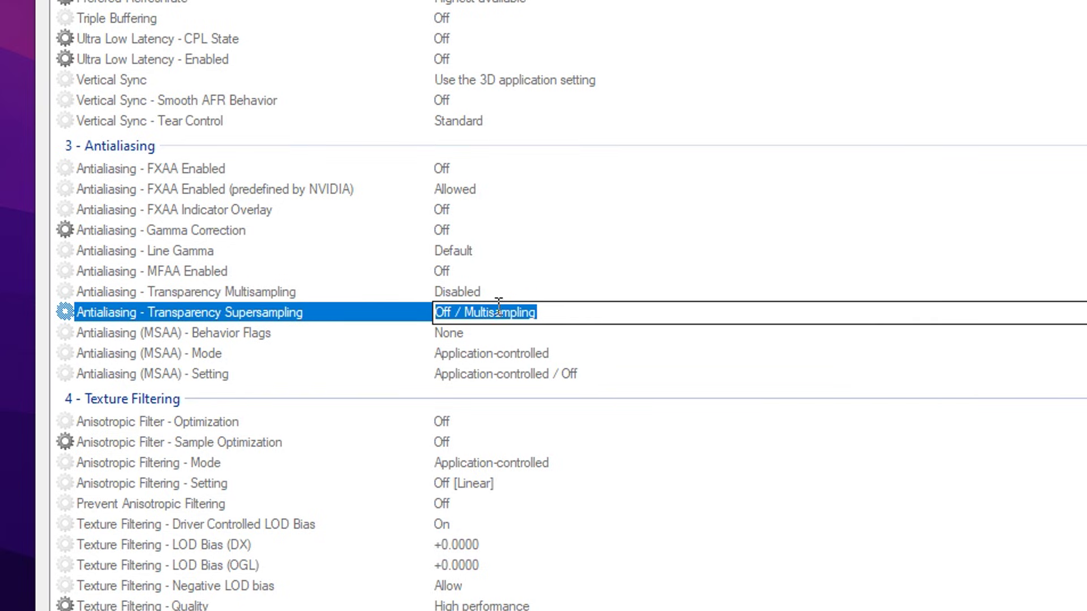
key("alt+Down")
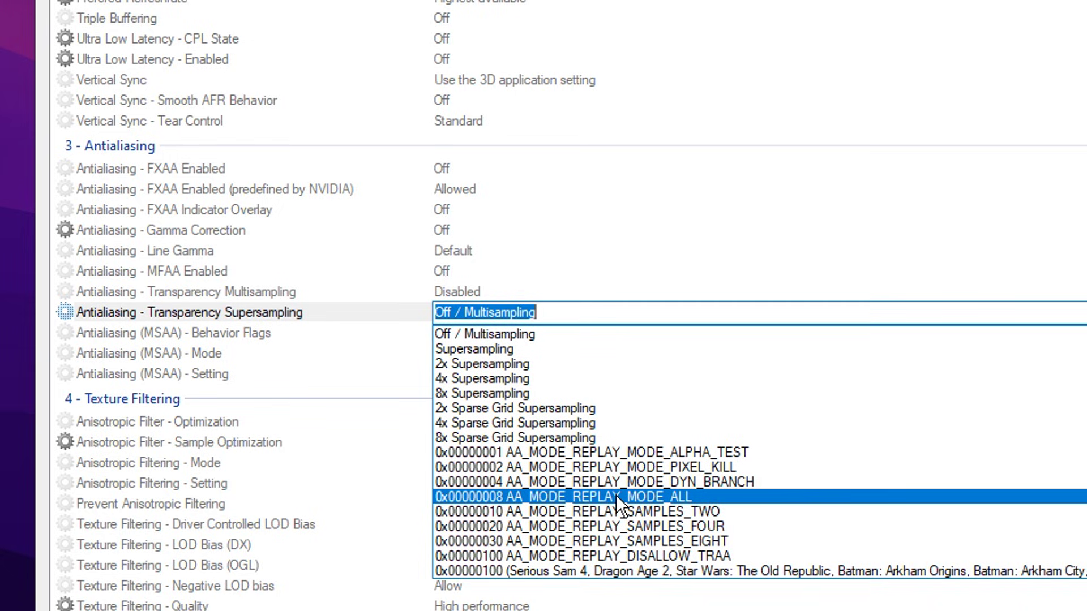
left_click(770, 492)
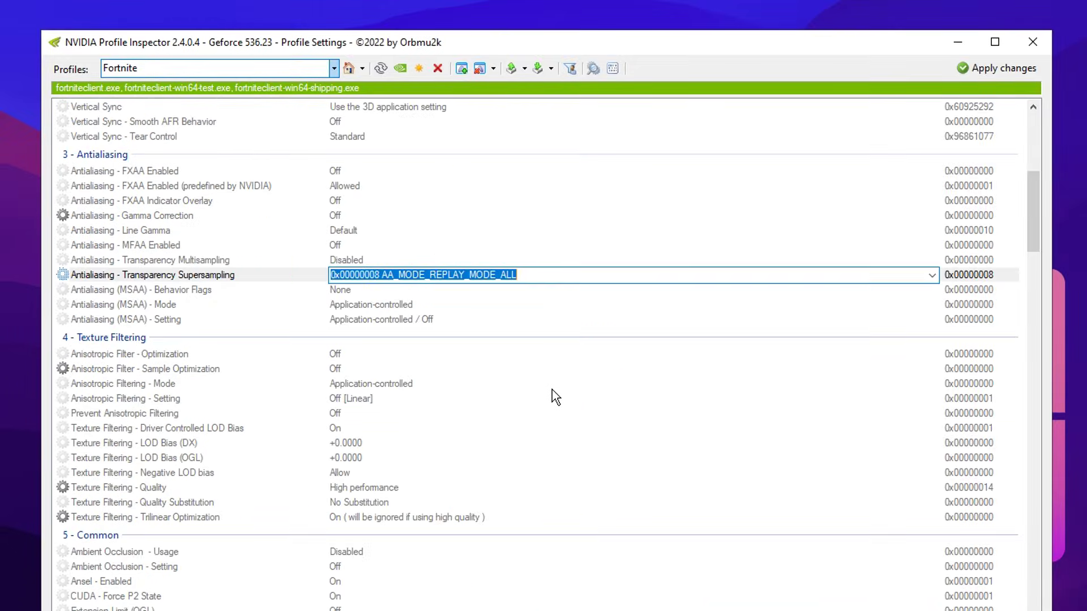
scroll(742, 484, "down", 2)
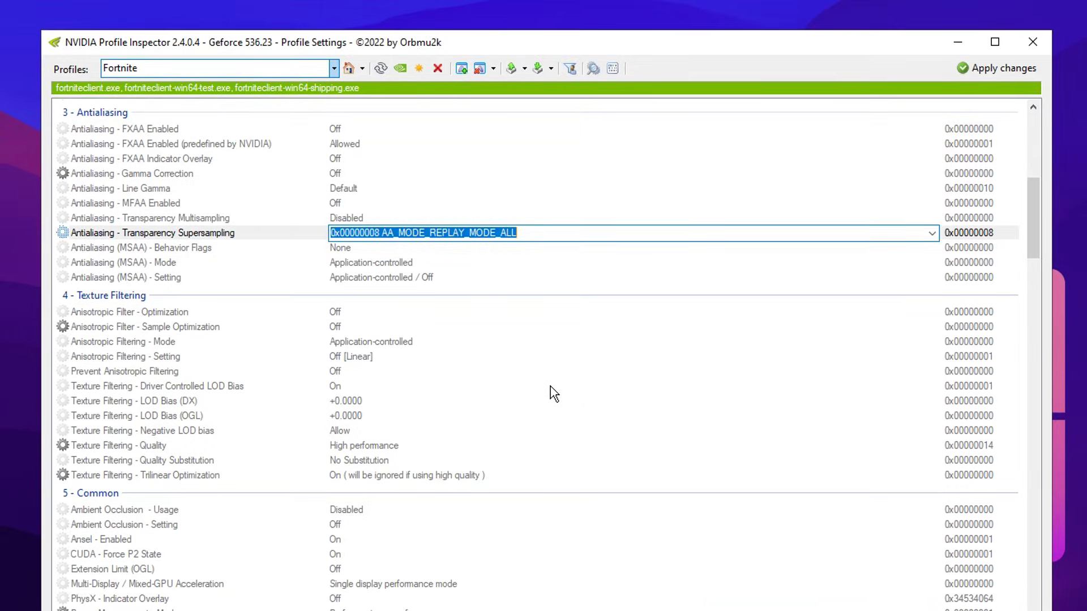
left_click(94, 253)
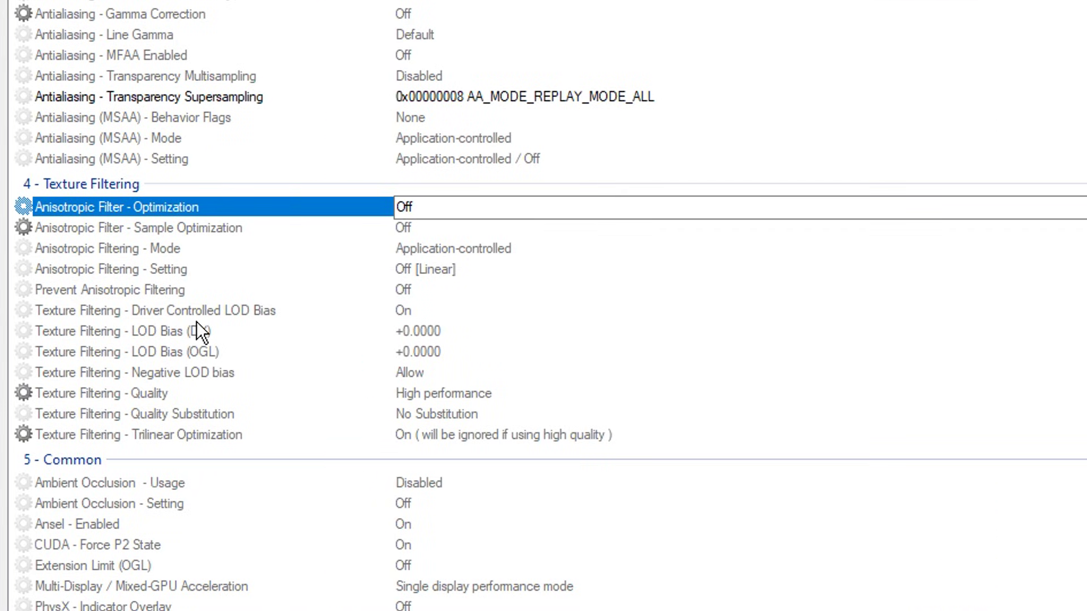
- Turn Driver Controlled LOD Bias Off
left_click(178, 313)
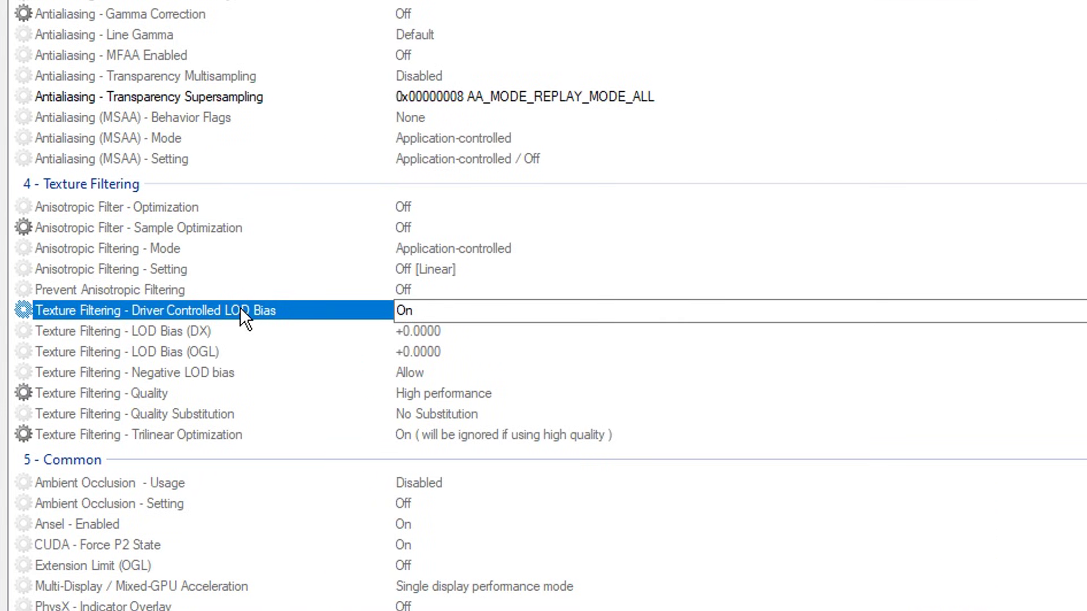
left_click(420, 310)
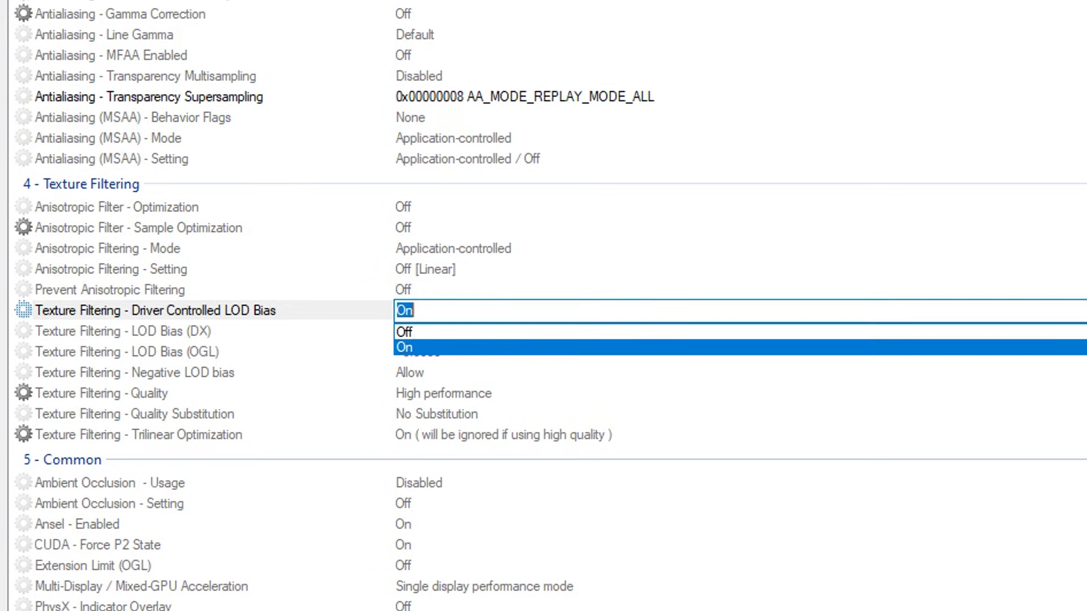
left_click(448, 332)
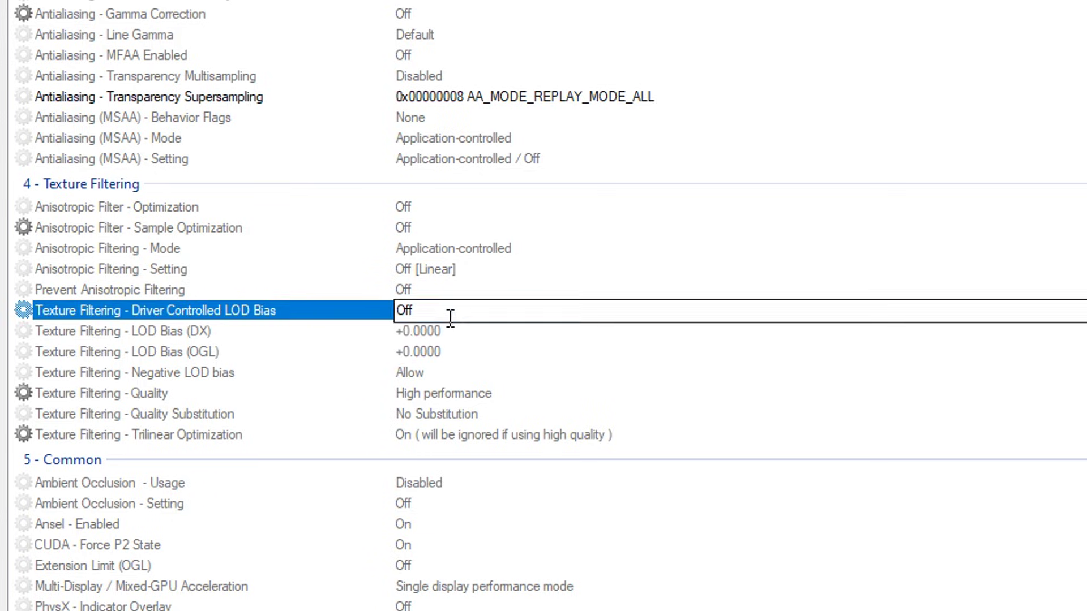
- Try entering +3 for the LOD Bias (DX) and (OGL) values
left_click(112, 331)
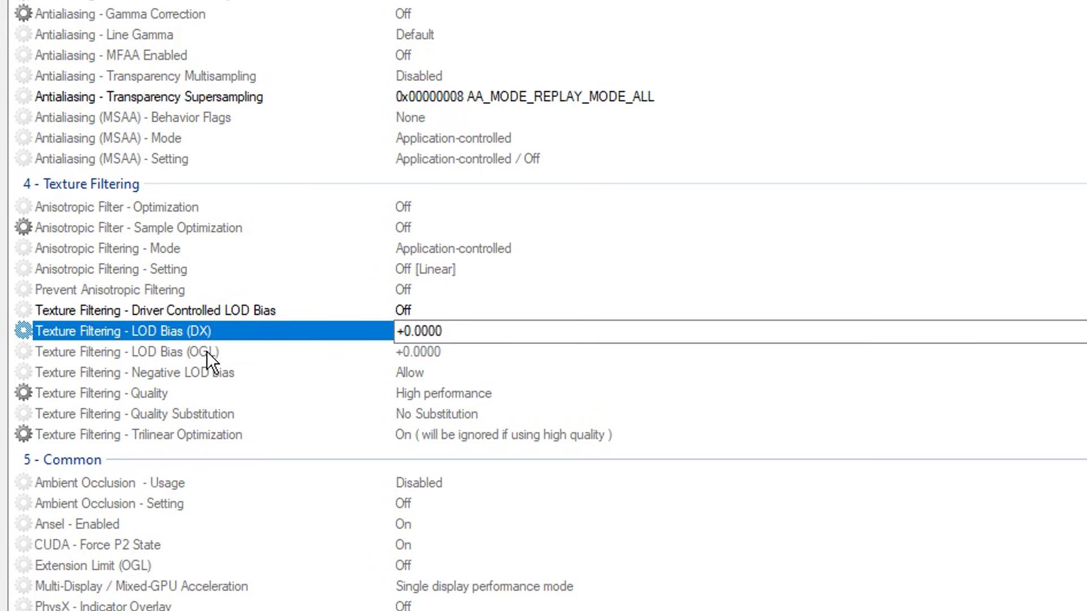
left_click(190, 352)
left_click(347, 334)
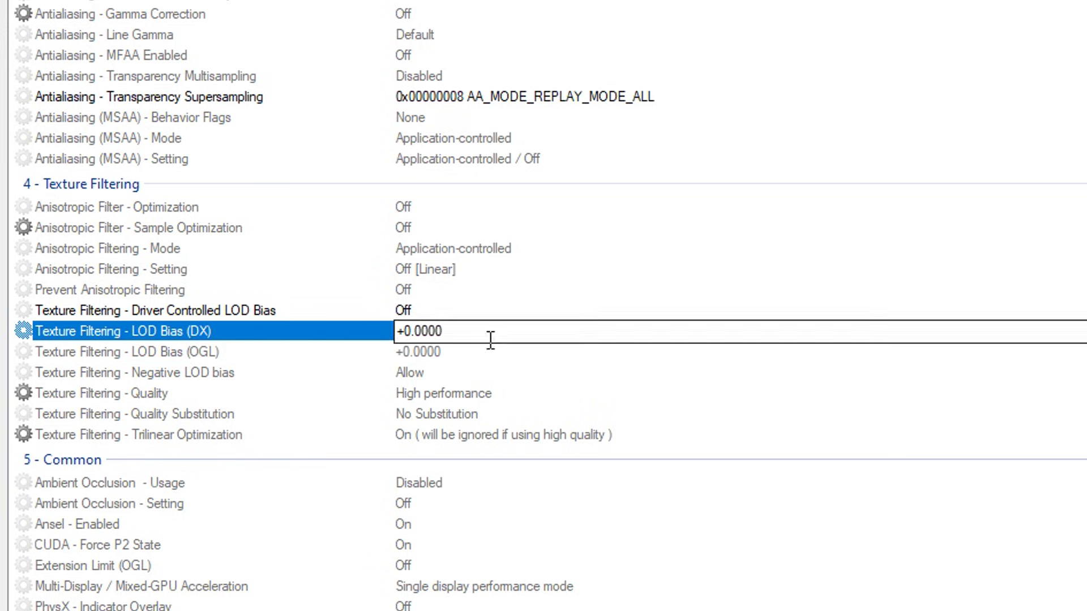
left_click(1065, 332)
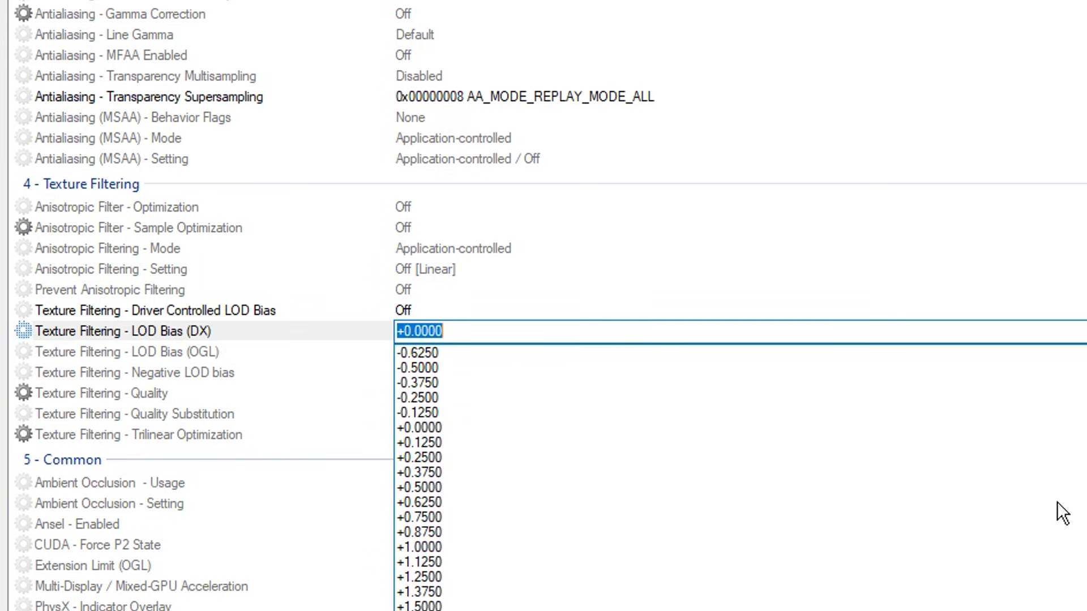
key("Escape")
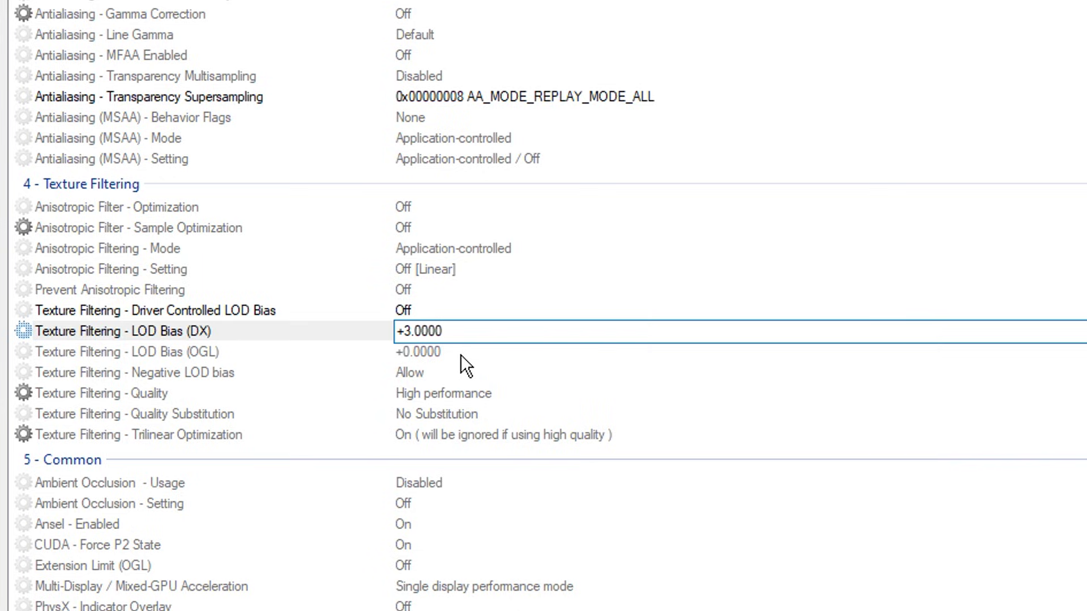
left_click(460, 354)
left_click(460, 355)
type("+3")
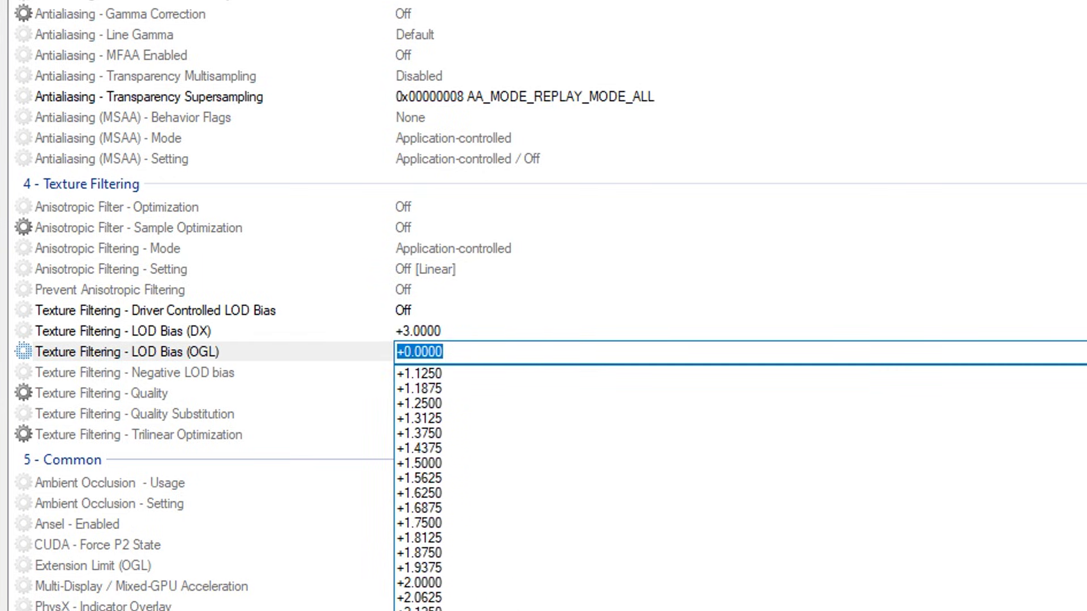
key("Return")
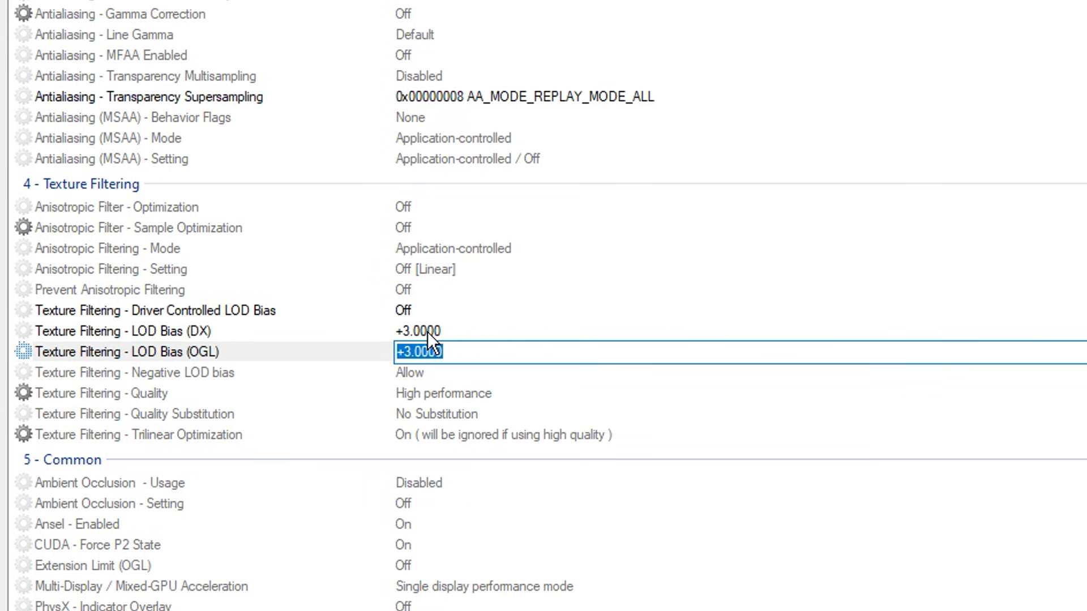
left_click(430, 332)
left_click(414, 332)
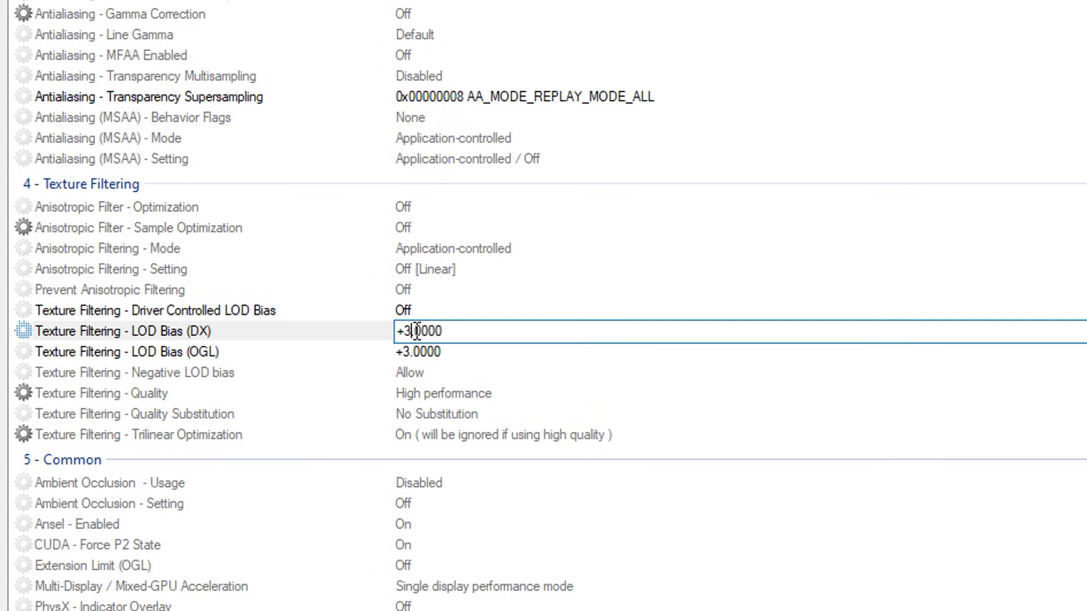
left_click(412, 352)
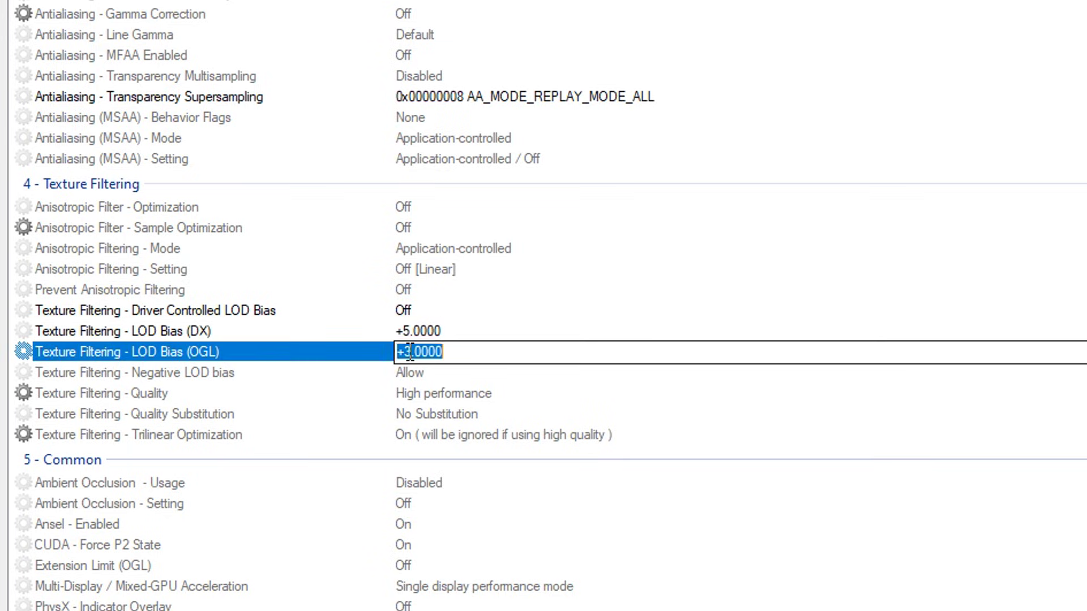
left_click(413, 353)
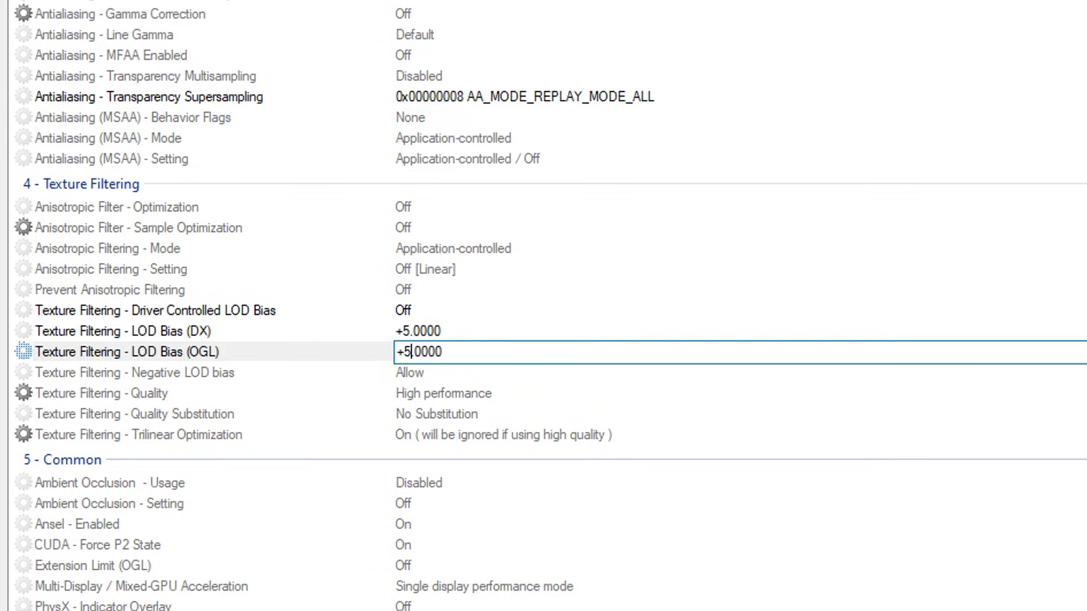
left_click(517, 334)
- Replace 5 with 3 in the OGL and DX LOD Bias values, committing +3.0000
left_click(482, 360)
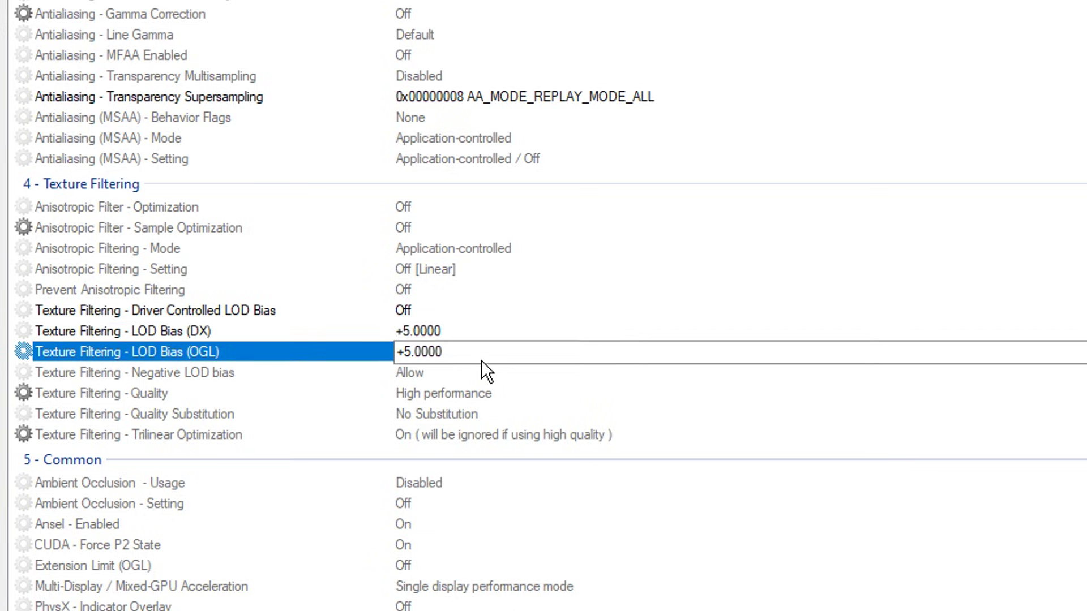
left_click(415, 352)
key("BackSpace")
key("BackSpace")
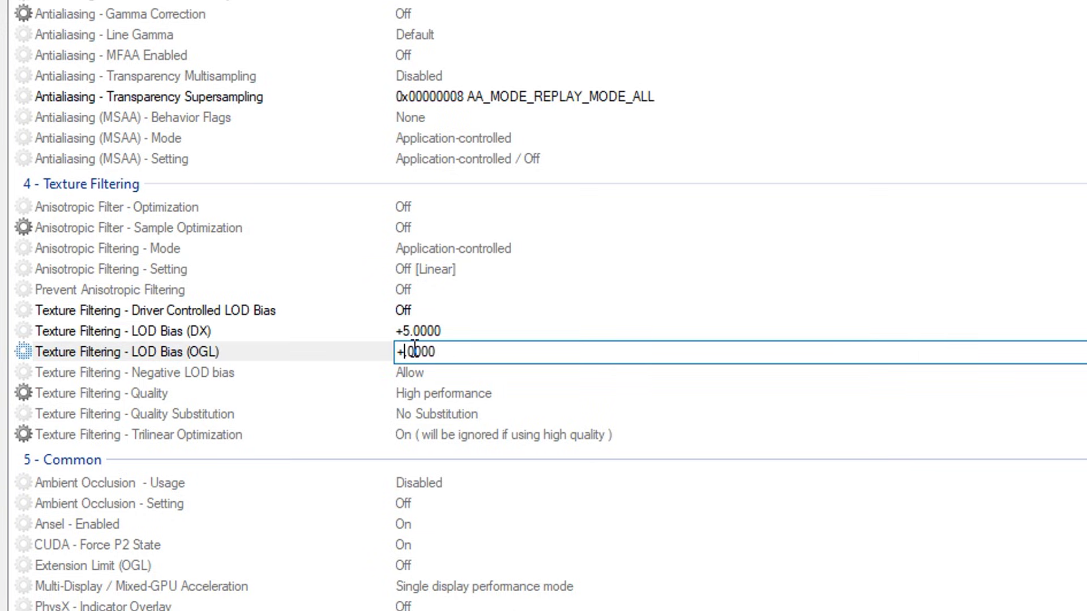
type("3.")
left_click(412, 331)
left_click(411, 331)
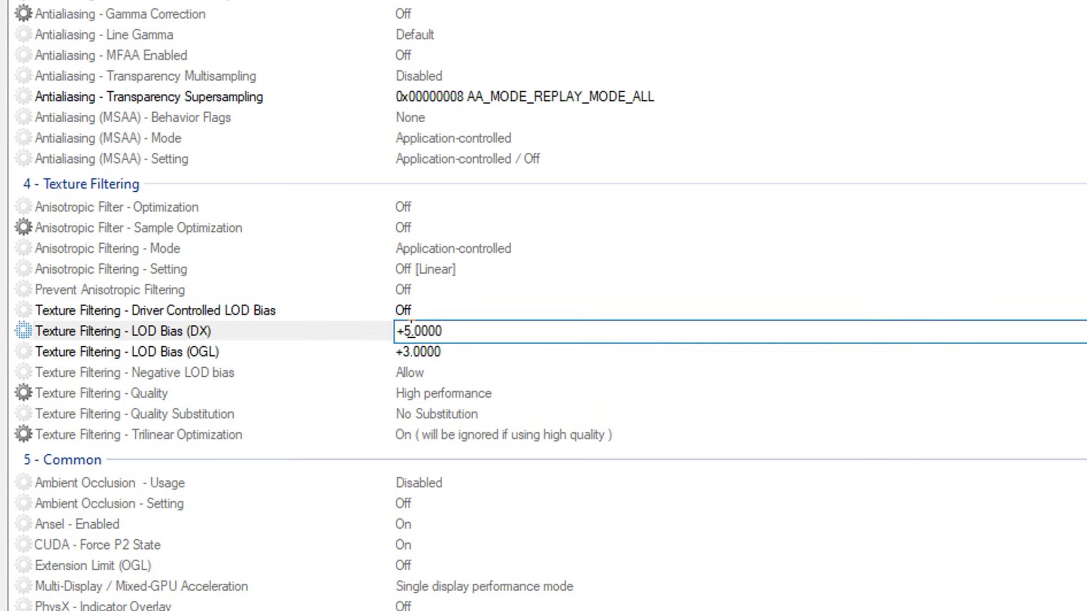
type("3")
left_click(524, 352)
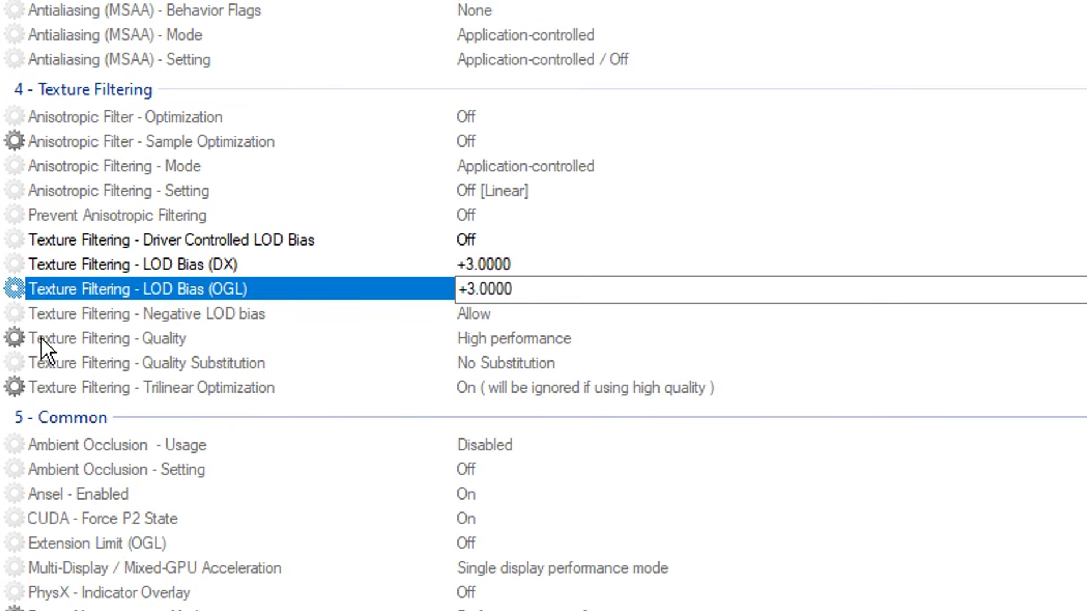
left_click(51, 340)
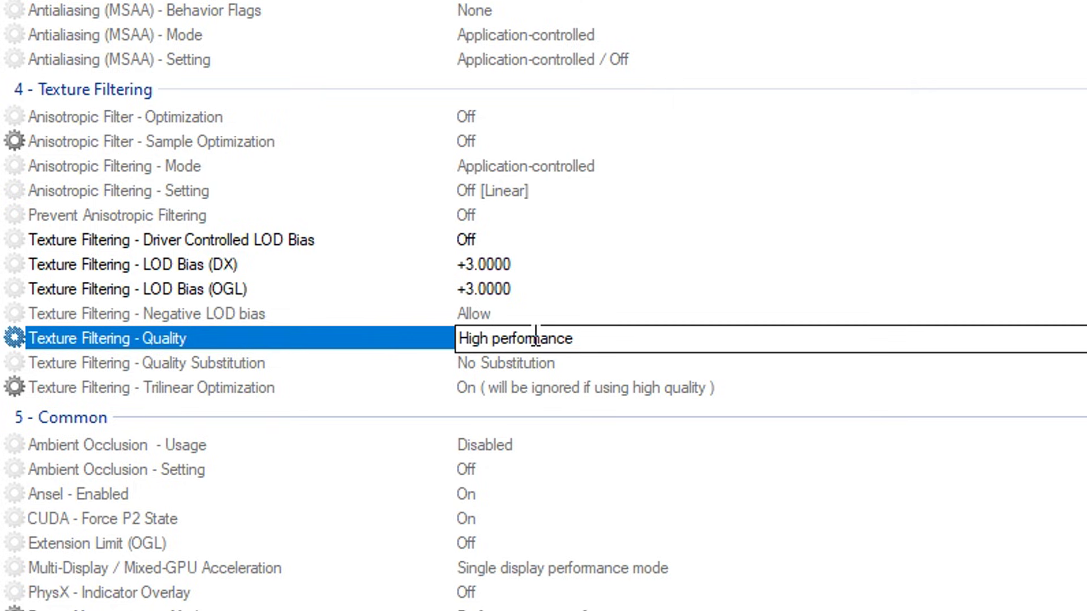
left_click(583, 338)
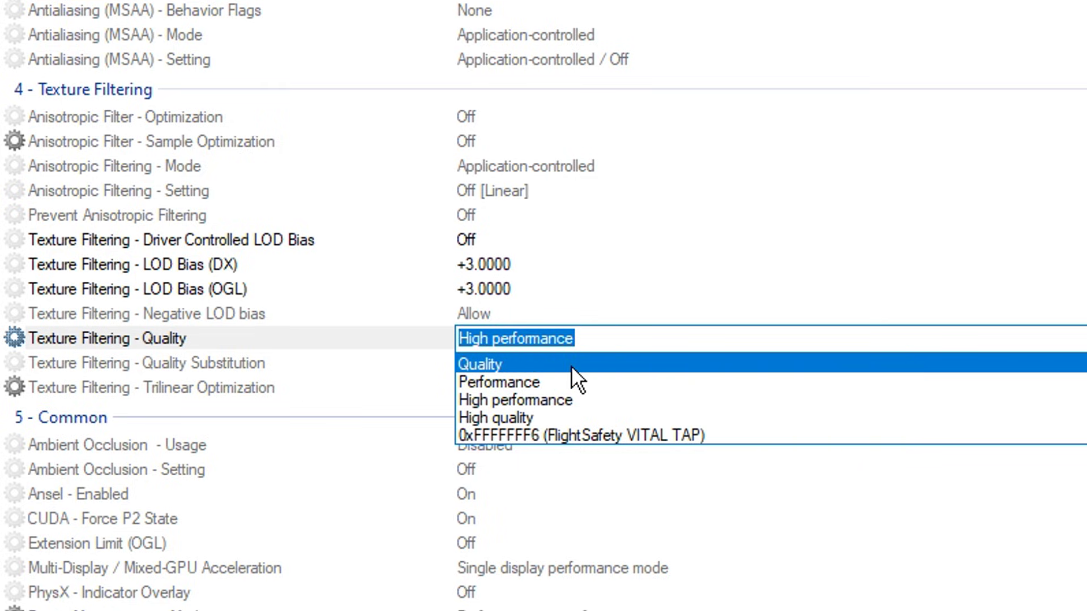
left_click(542, 402)
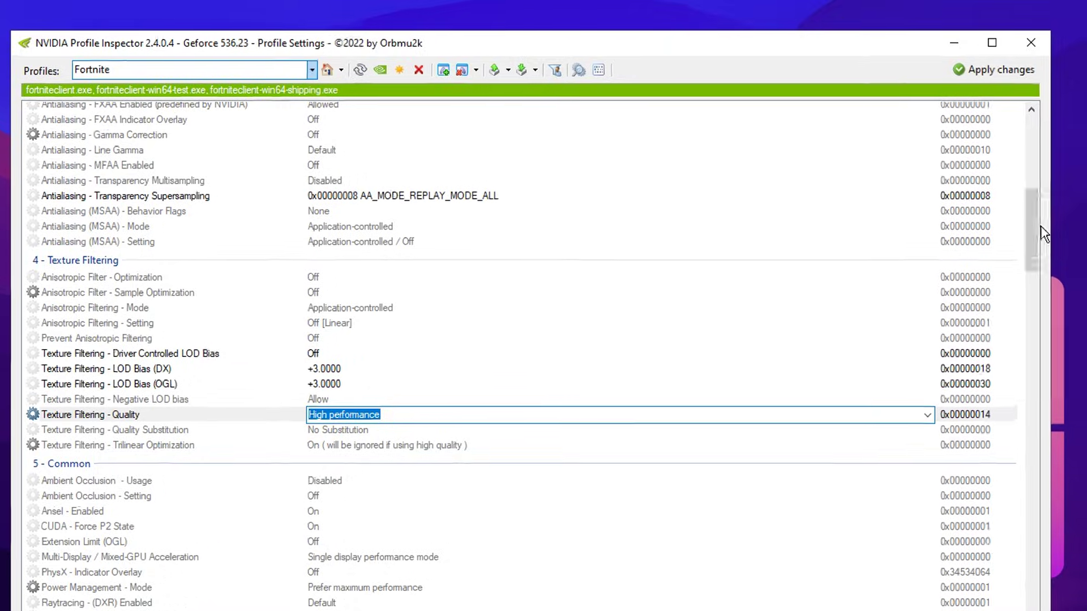
scroll(1035, 226, "up", 15)
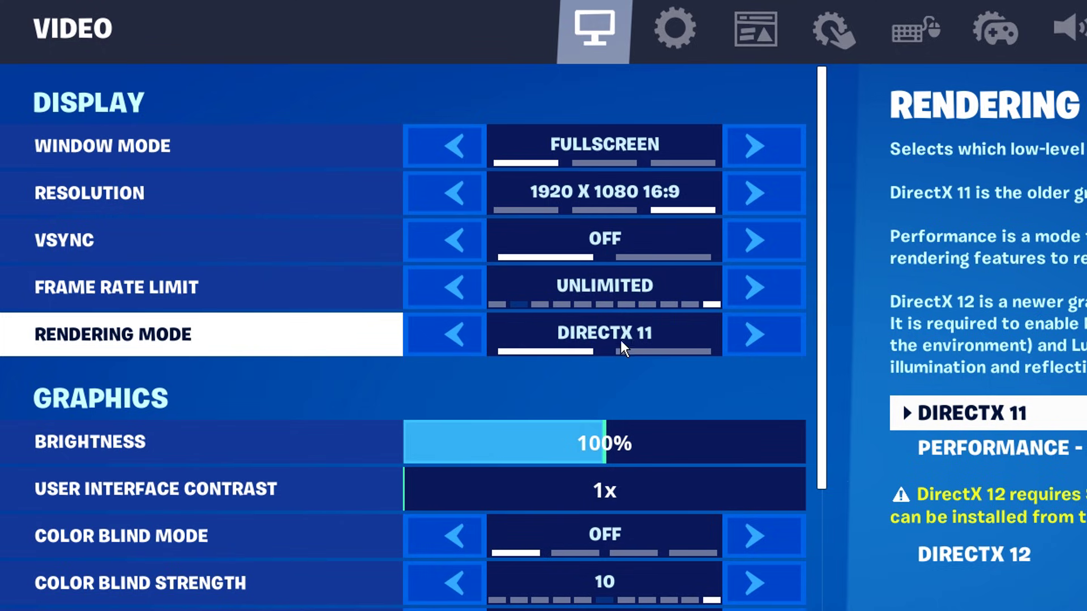
- Switch Rendering Mode to Performance - Lower Graphical Fidelity
left_click(708, 342)
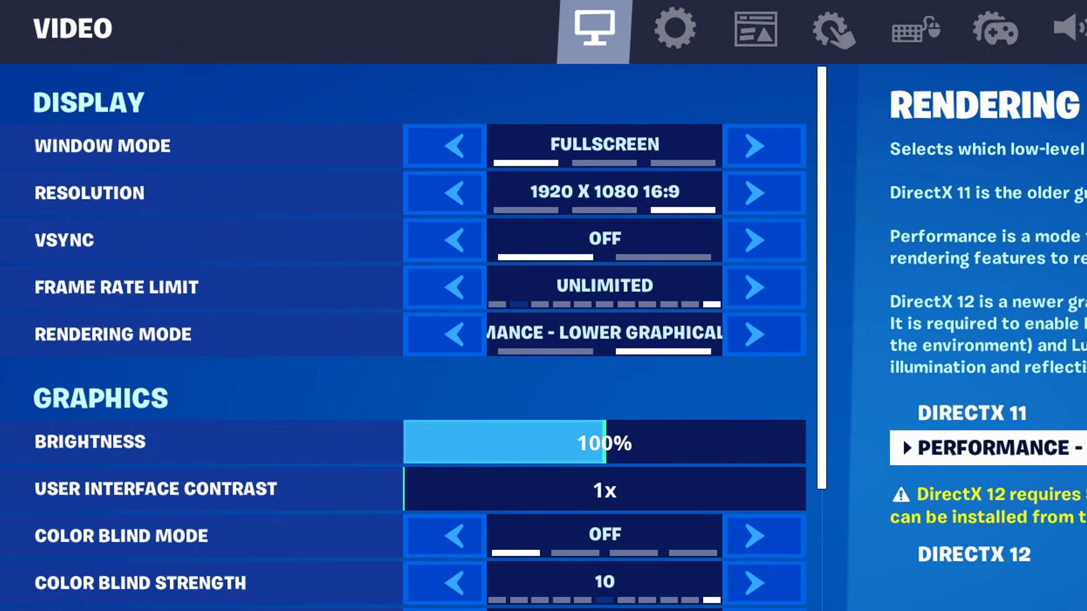
scroll(677, 354, "down", 2)
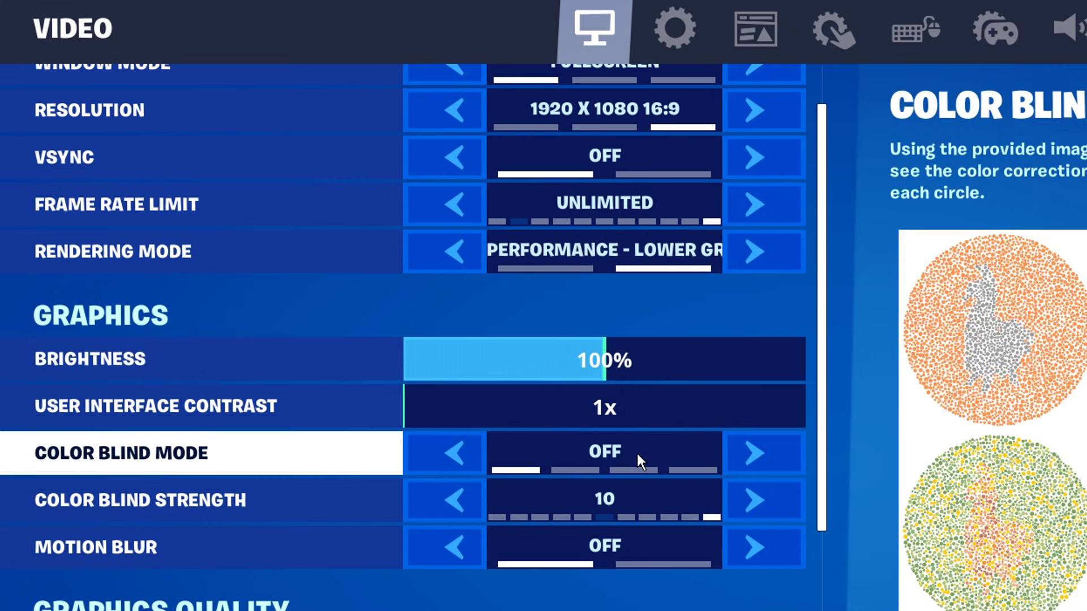
scroll(645, 459, "down", 1)
scroll(650, 461, "down", 3)
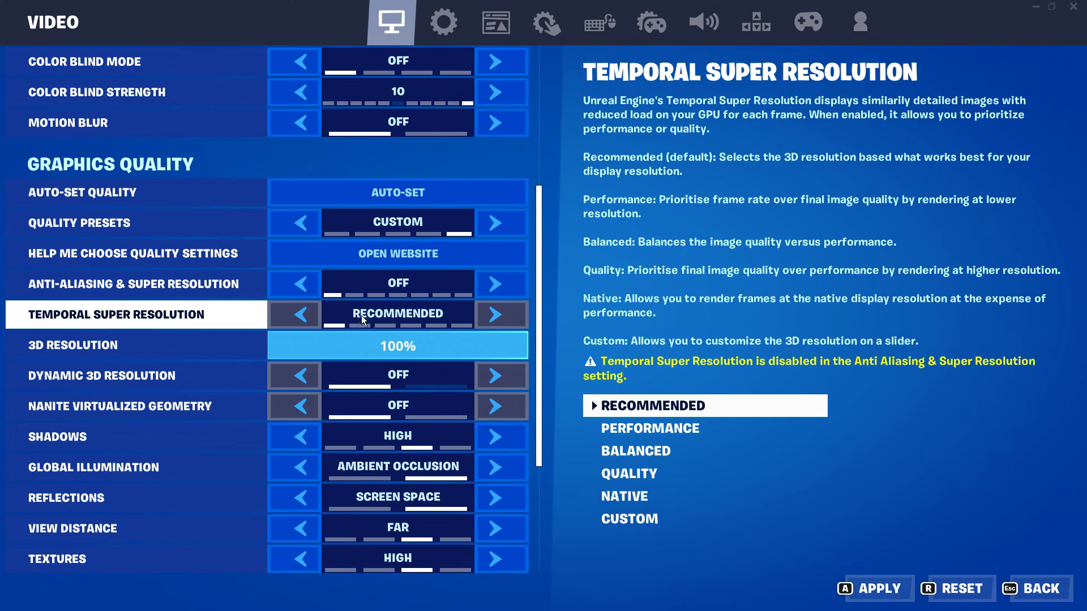
- Turn Shadows, Global Illumination and Reflections Off
scroll(314, 358, "down", 2)
left_click(298, 388)
left_click(297, 388)
left_click(301, 417)
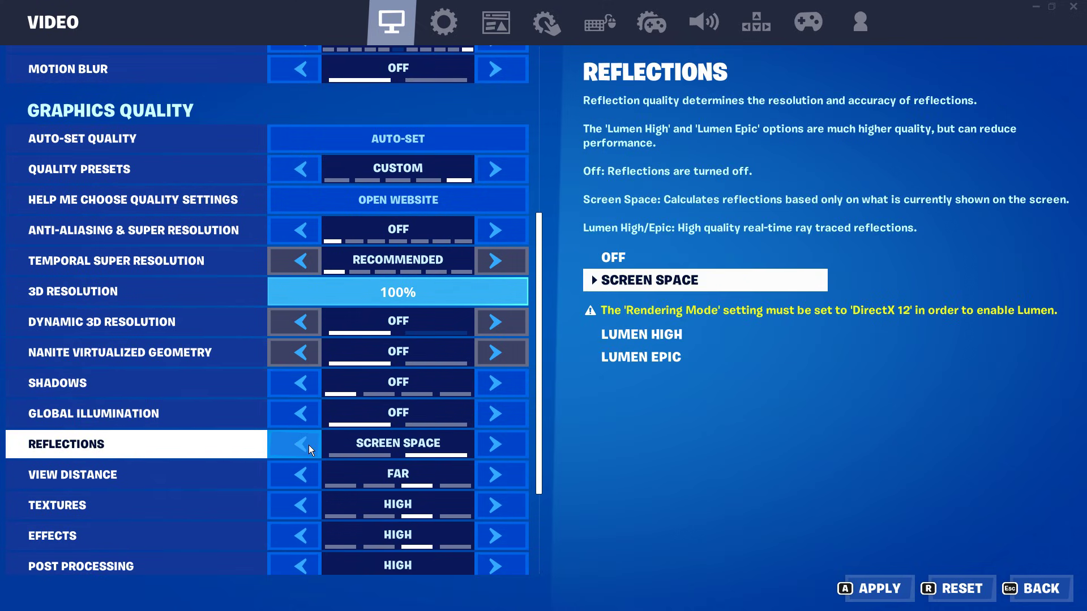
left_click(308, 445)
scroll(321, 446, "down", 1)
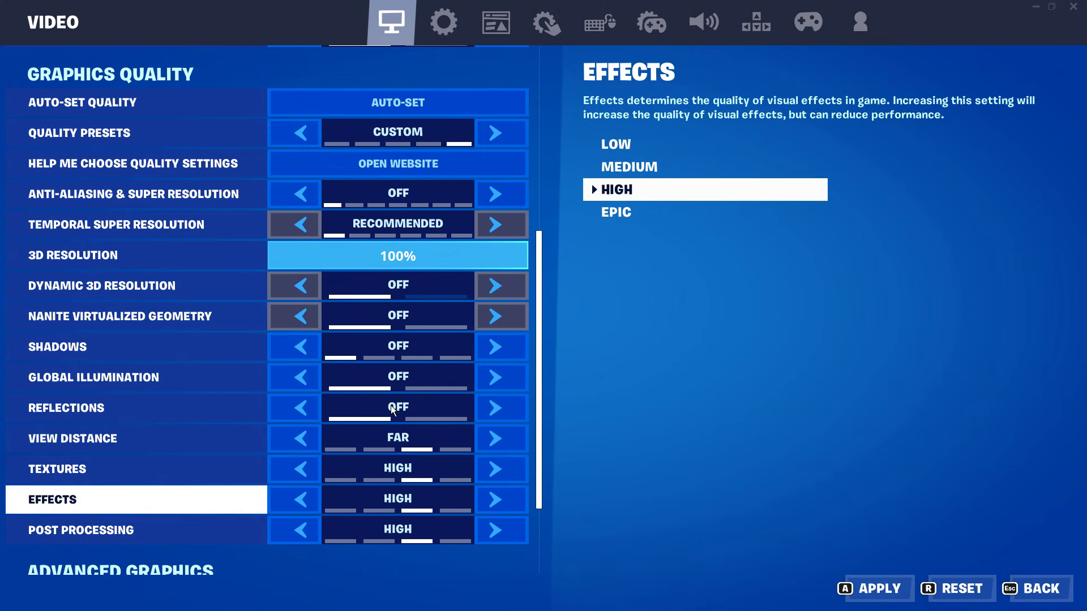
- Set View Distance to Near and Textures, Effects and Post Processing to Low
left_click(310, 437)
left_click(310, 437)
left_click(301, 470)
left_click(301, 469)
left_click(304, 499)
left_click(304, 507)
left_click(312, 528)
left_click(311, 528)
scroll(422, 436, "down", 2)
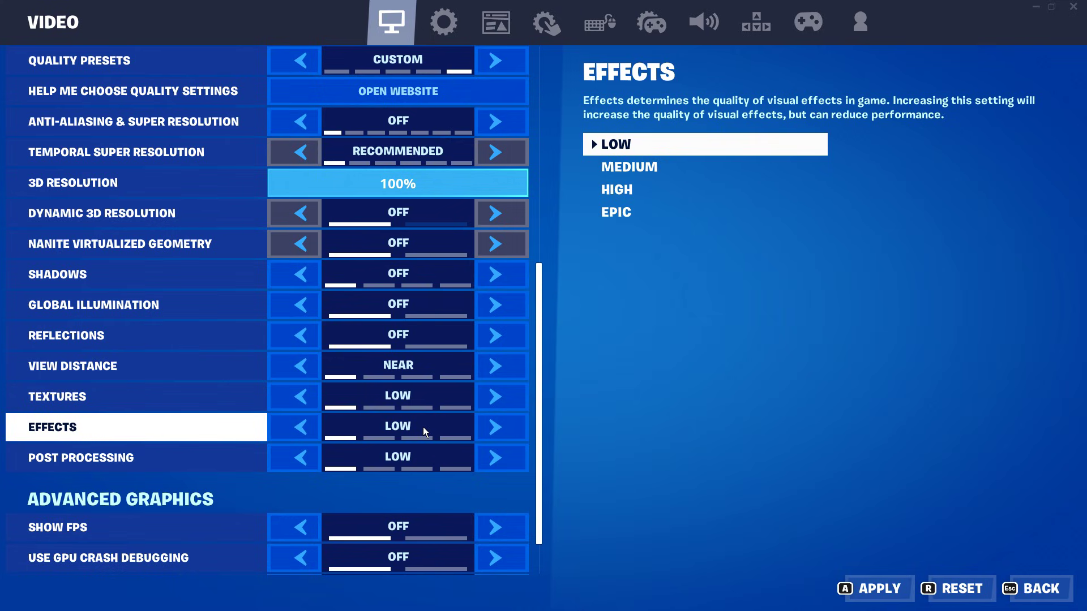
scroll(422, 425, "down", 1)
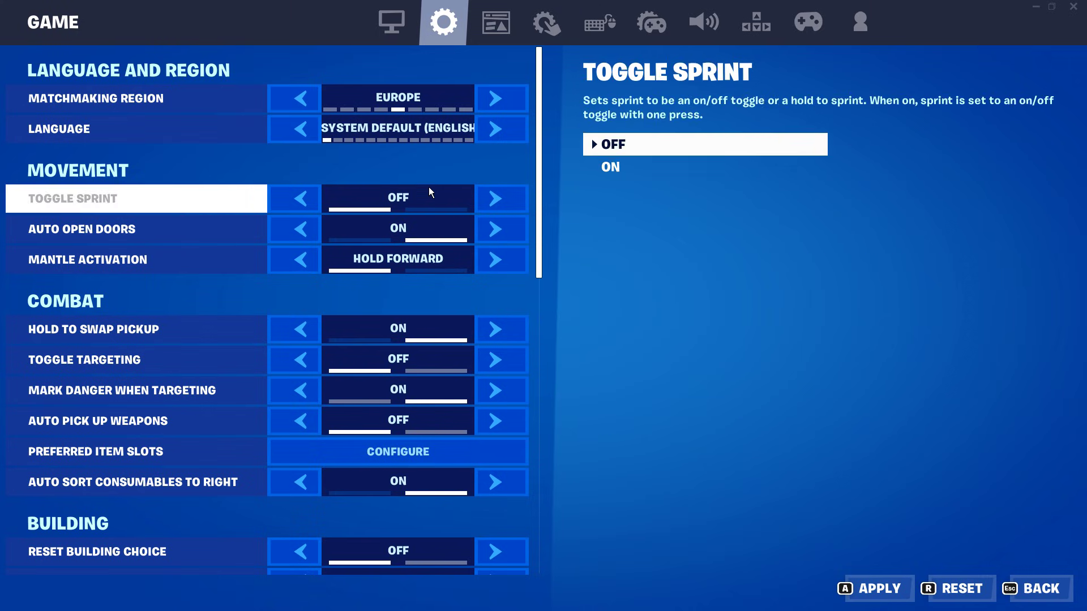
- Set Record Replays, Record Large Team Replays and Record Creative Replays to Off
scroll(429, 189, "down", 10)
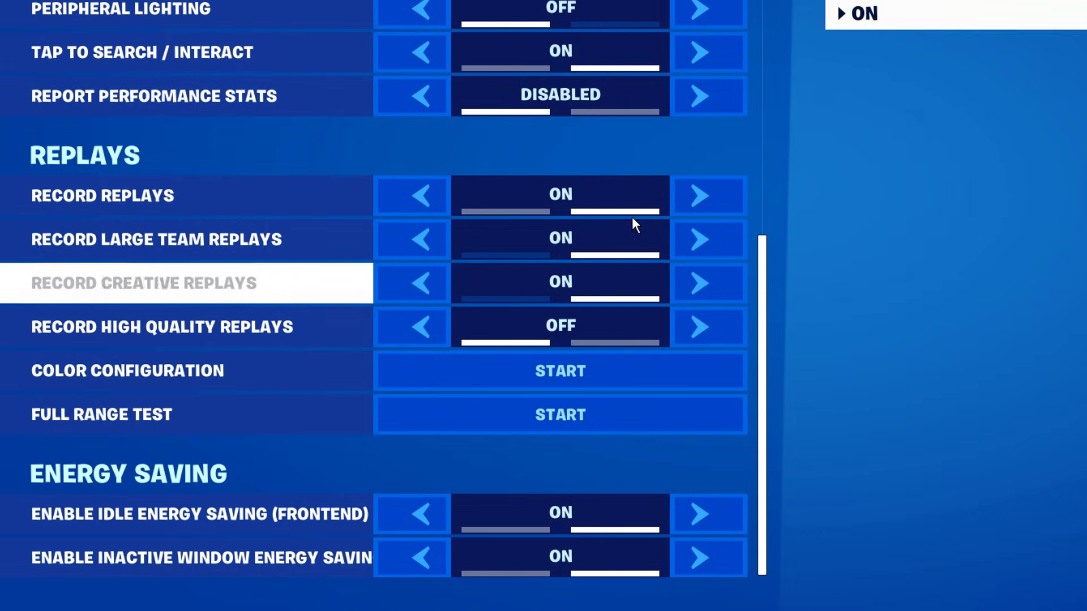
left_click(701, 197)
left_click(714, 248)
left_click(714, 279)
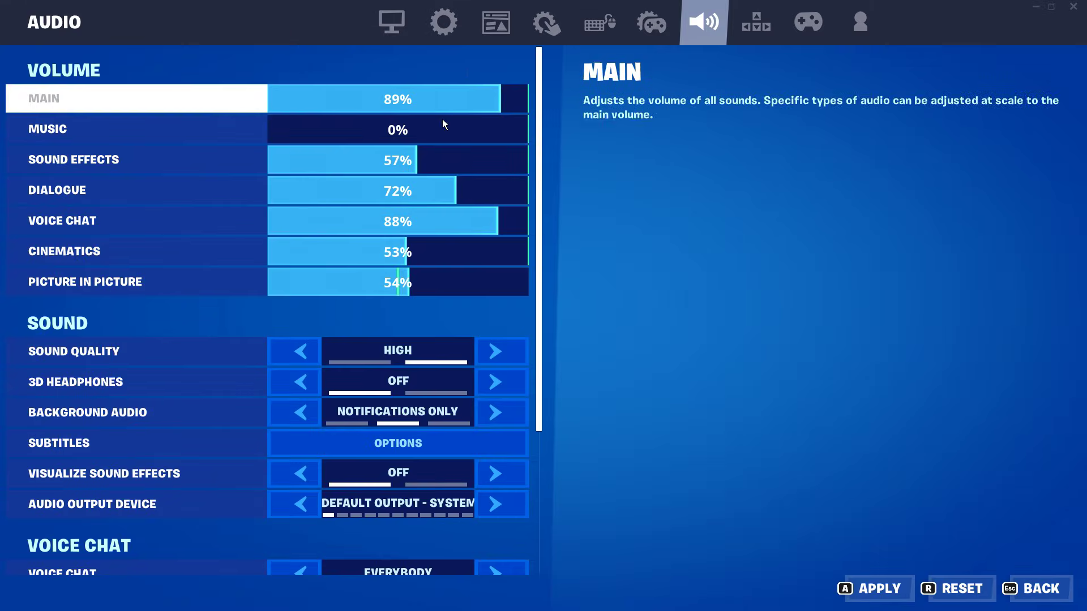
scroll(484, 169, "down", 2)
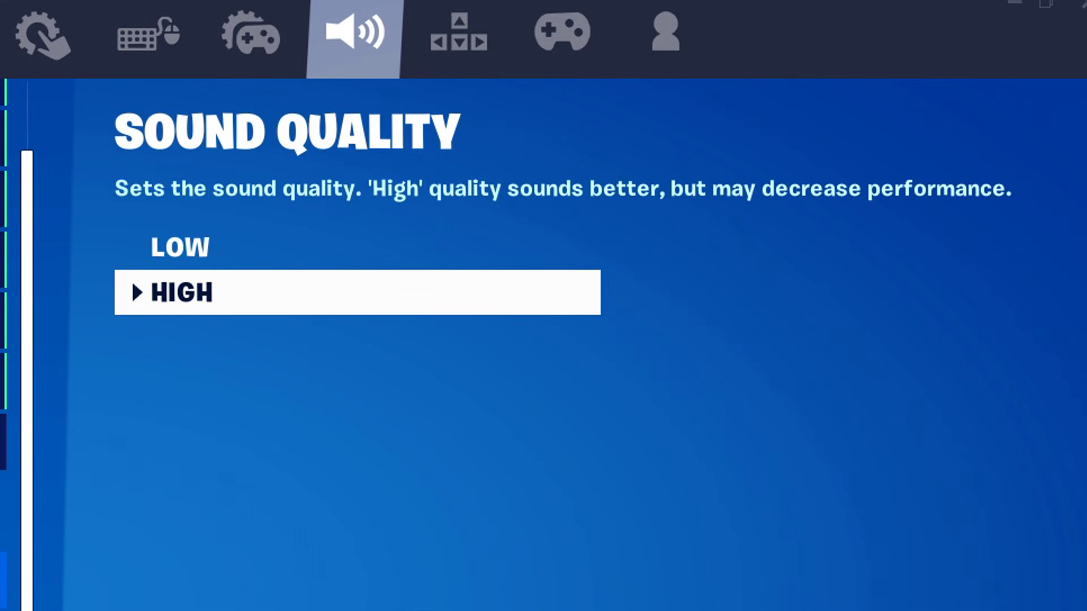
- Lower Fortnite's Sound Quality from High to Low in the Audio settings
left_click(611, 204)
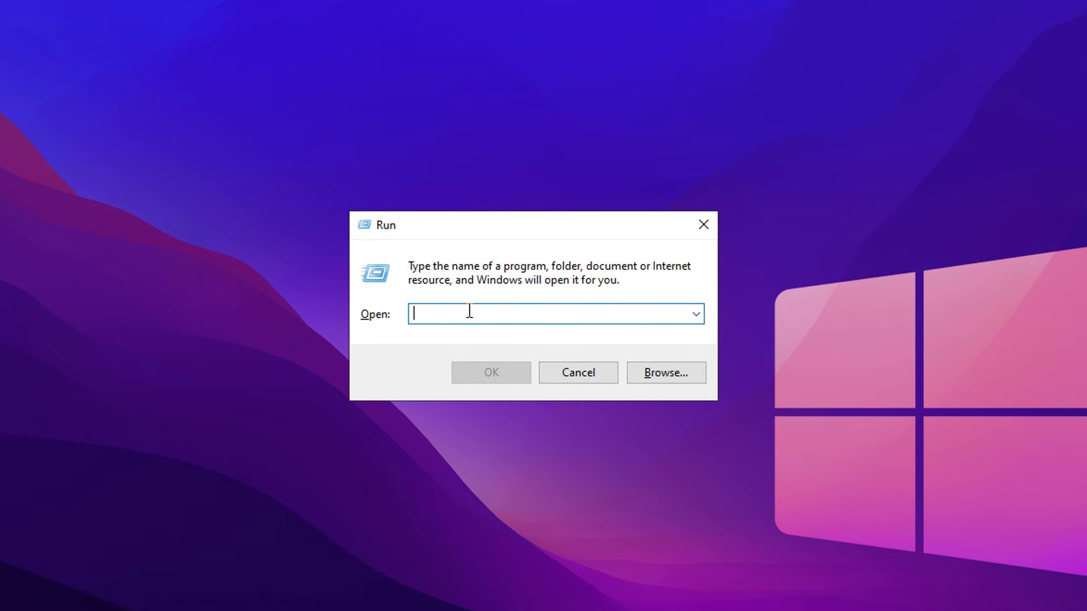
- Browse from %localappdata% to the FortniteGame\Saved\Config\WindowsClient folder
type("%localapp")
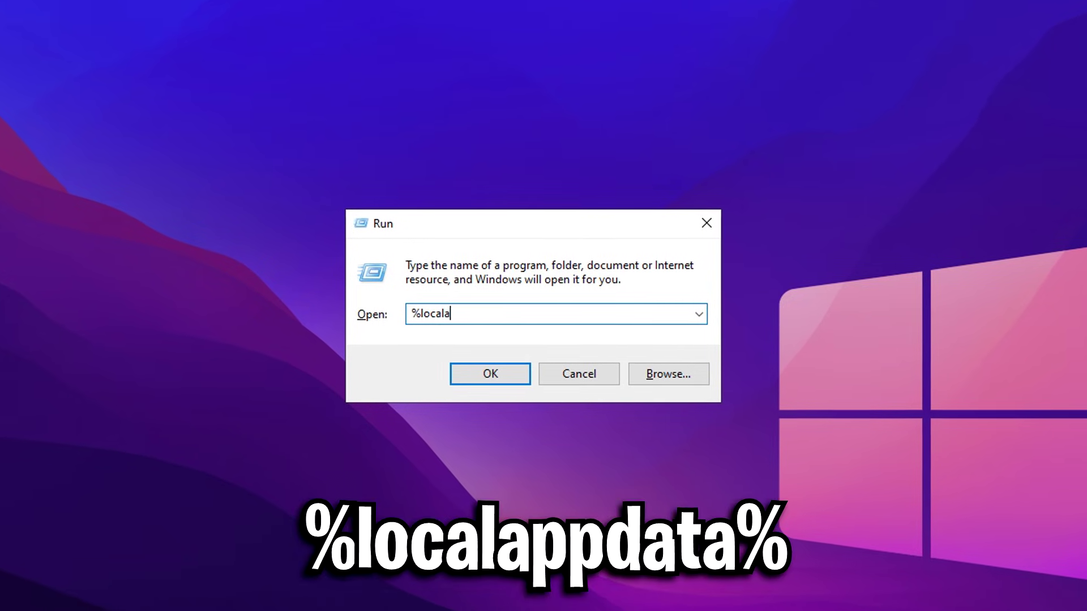
type("data%")
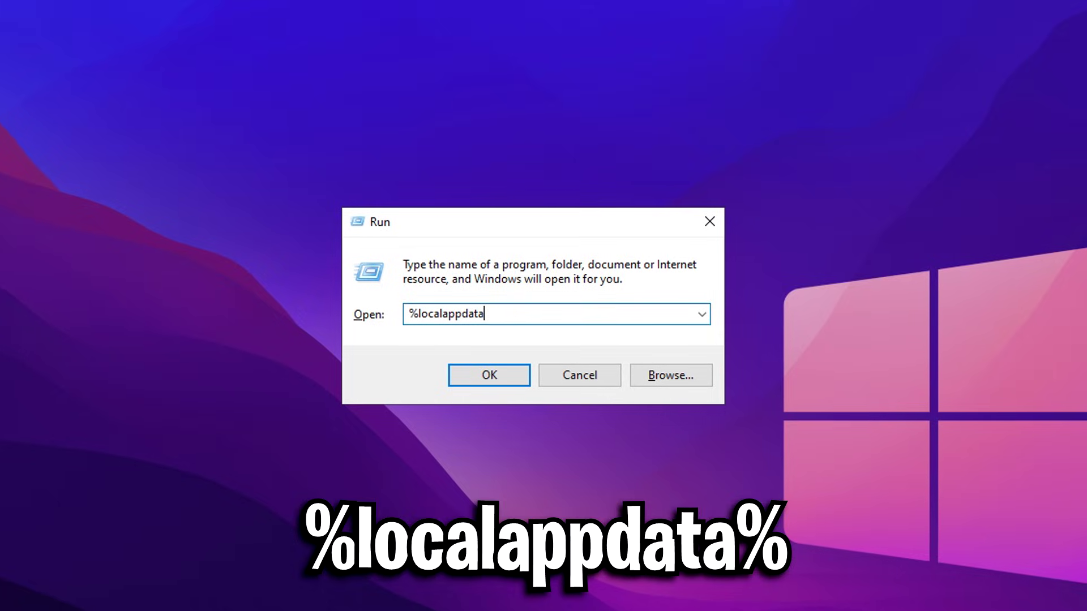
key("Return")
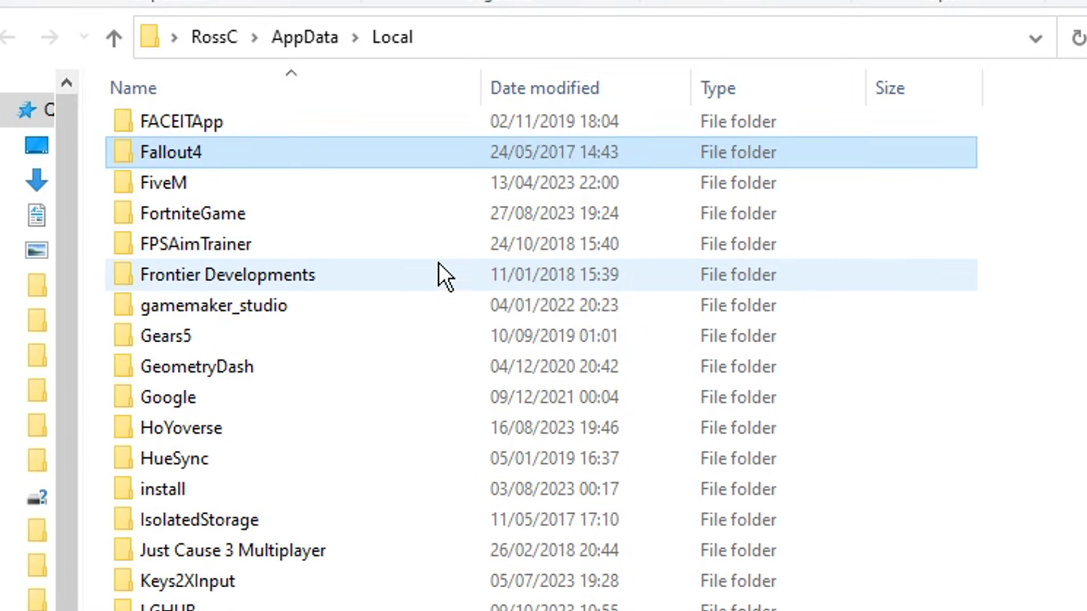
left_click(230, 213)
double_click(249, 213)
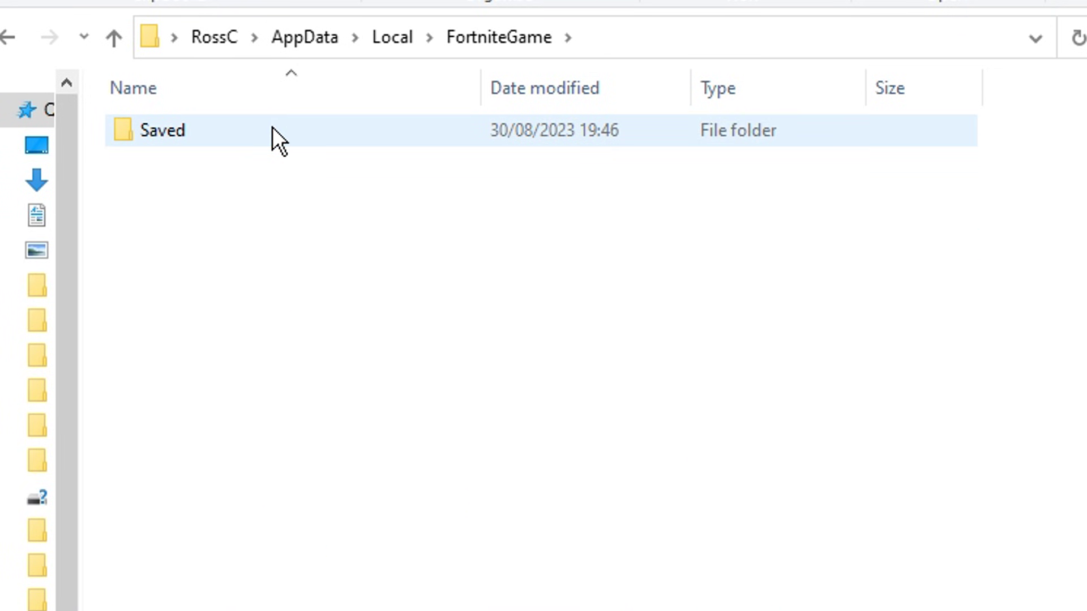
double_click(276, 129)
double_click(245, 159)
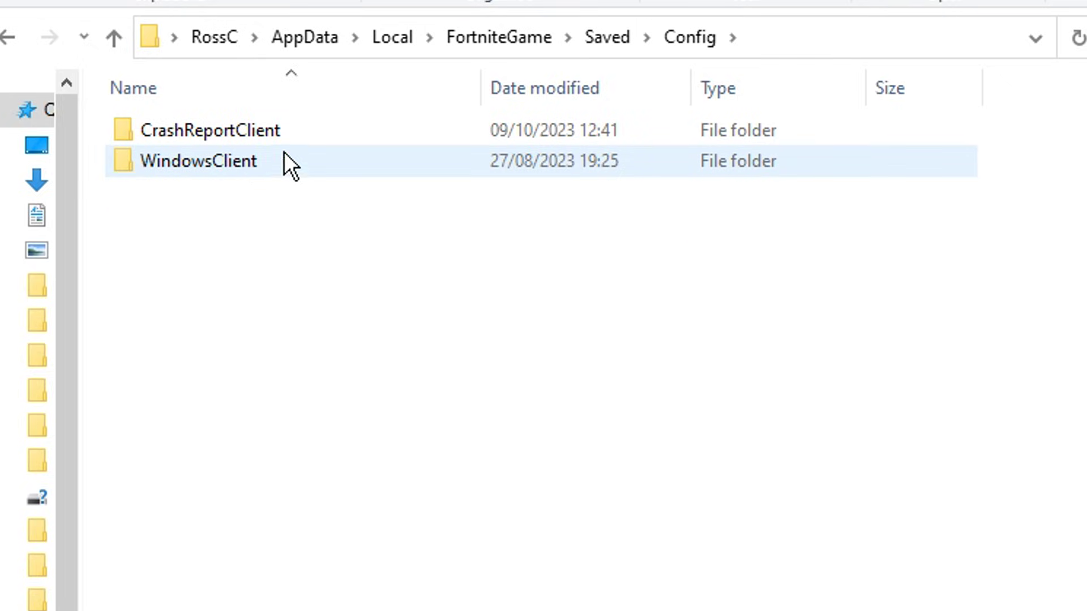
double_click(359, 158)
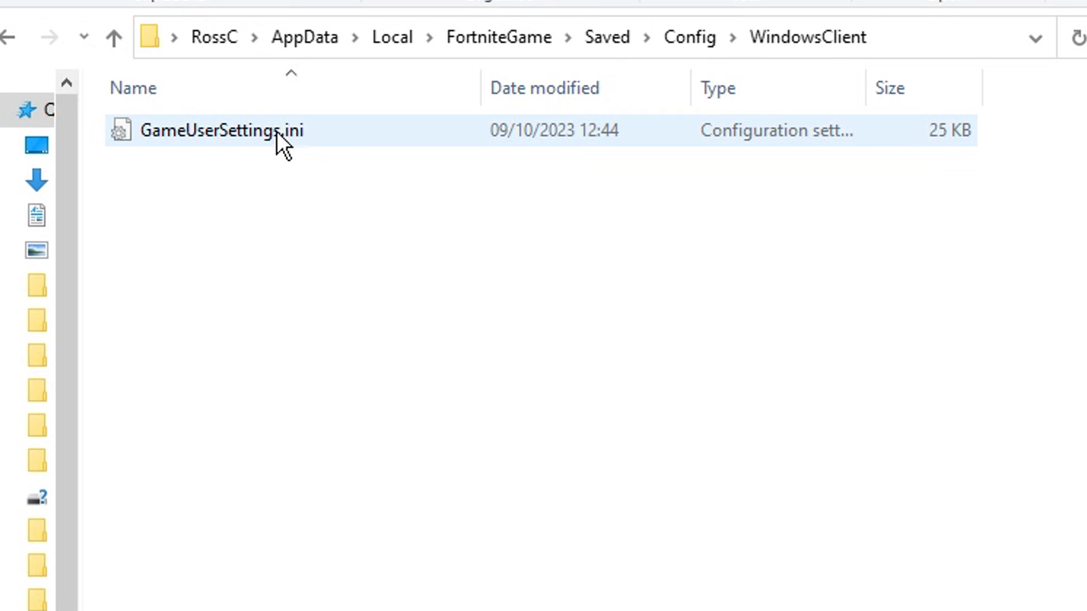
- Open GameUserSettings.ini for editing in Notepad
left_click(327, 130)
right_click(326, 130)
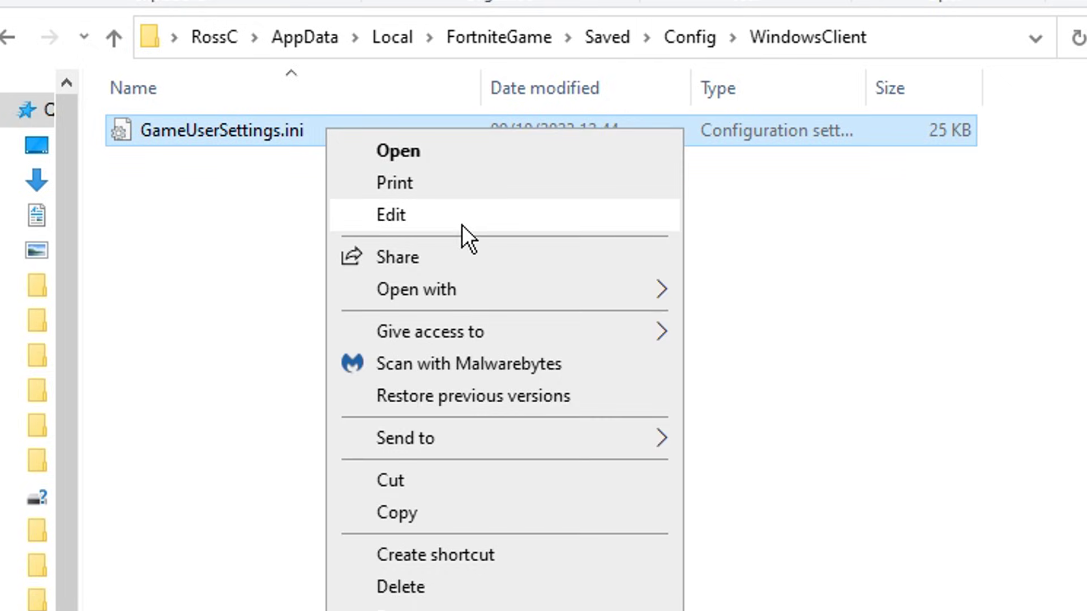
left_click(473, 216)
- Change DesiredGlobalIlluminationQuality, PreNaniteGlobalIlluminationQuality and PreNaniteReflectionQuality from 1 to 0
scroll(341, 134, "down", 4)
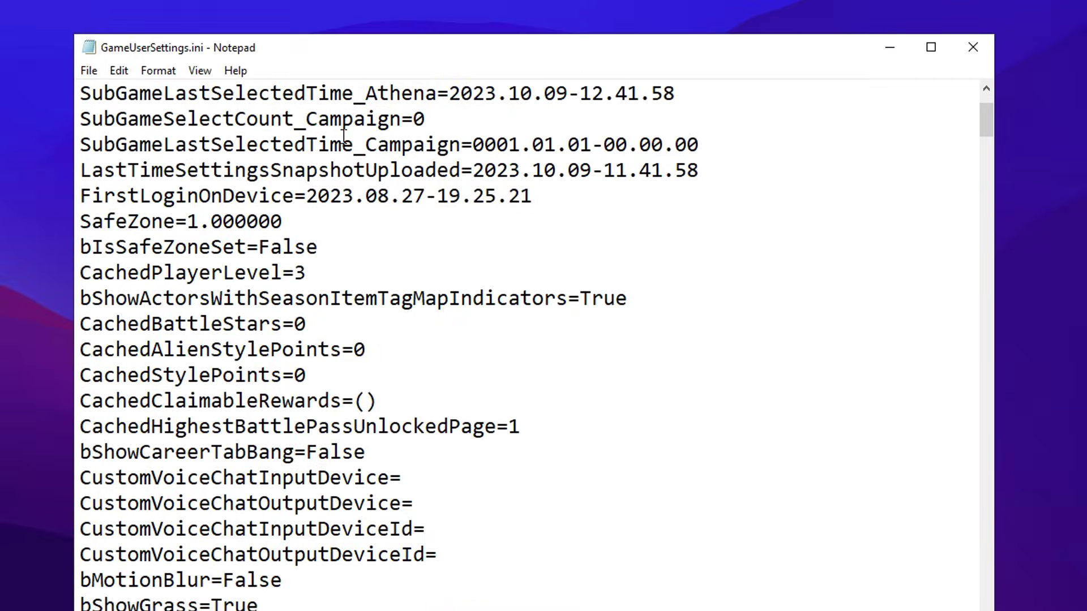
scroll(344, 141, "down", 1)
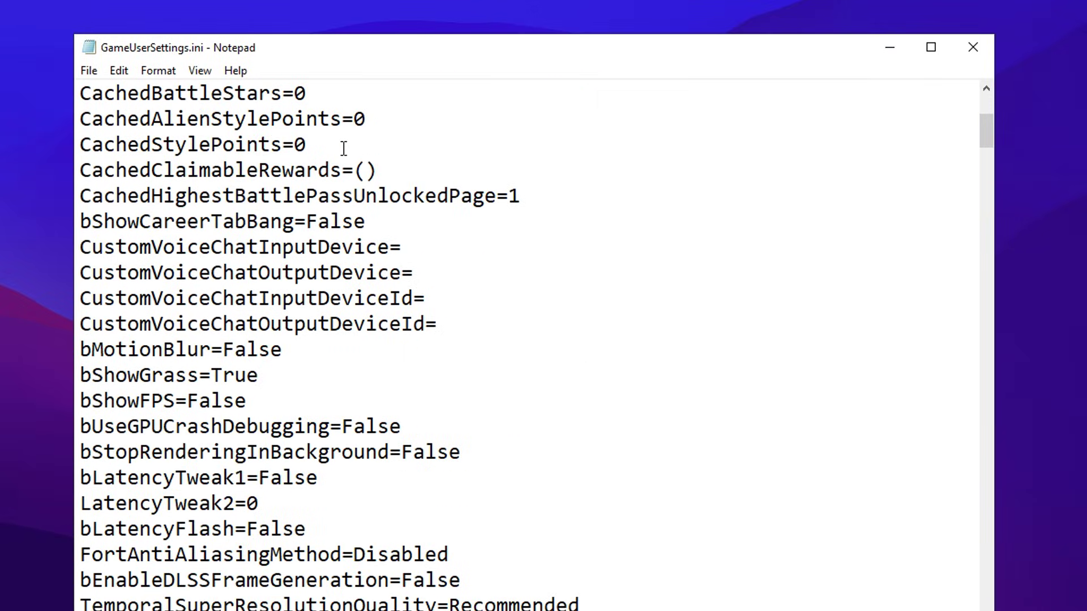
scroll(335, 257, "down", 2)
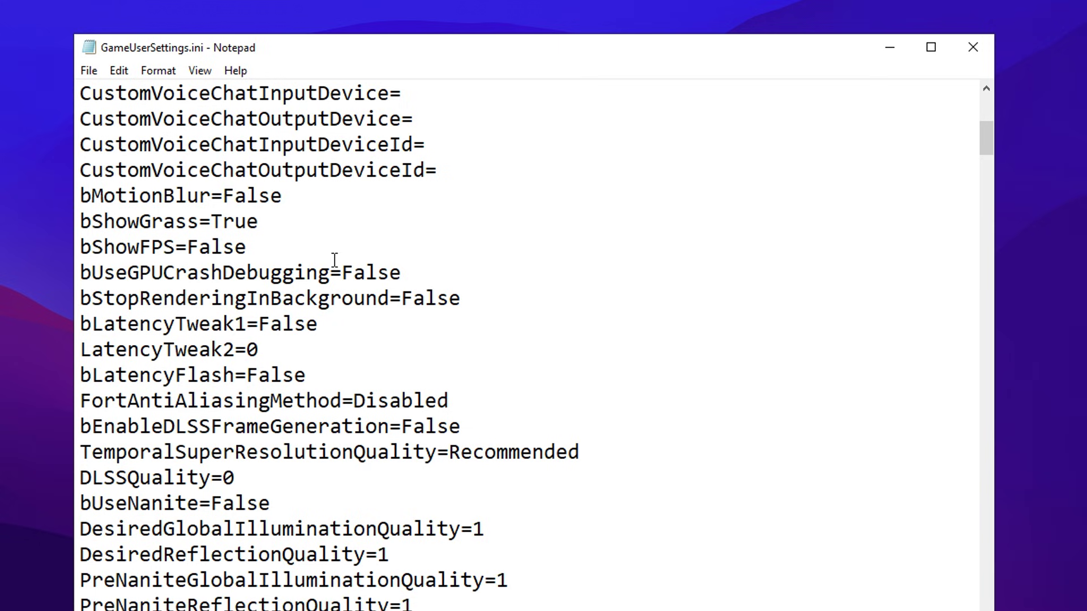
scroll(334, 260, "down", 3)
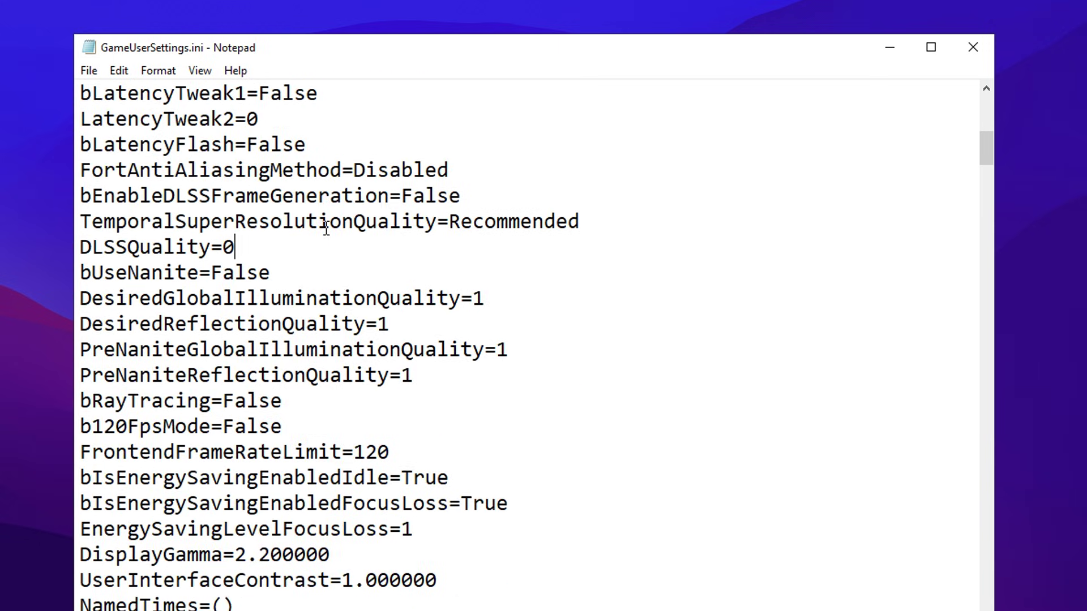
scroll(334, 301, "down", 1)
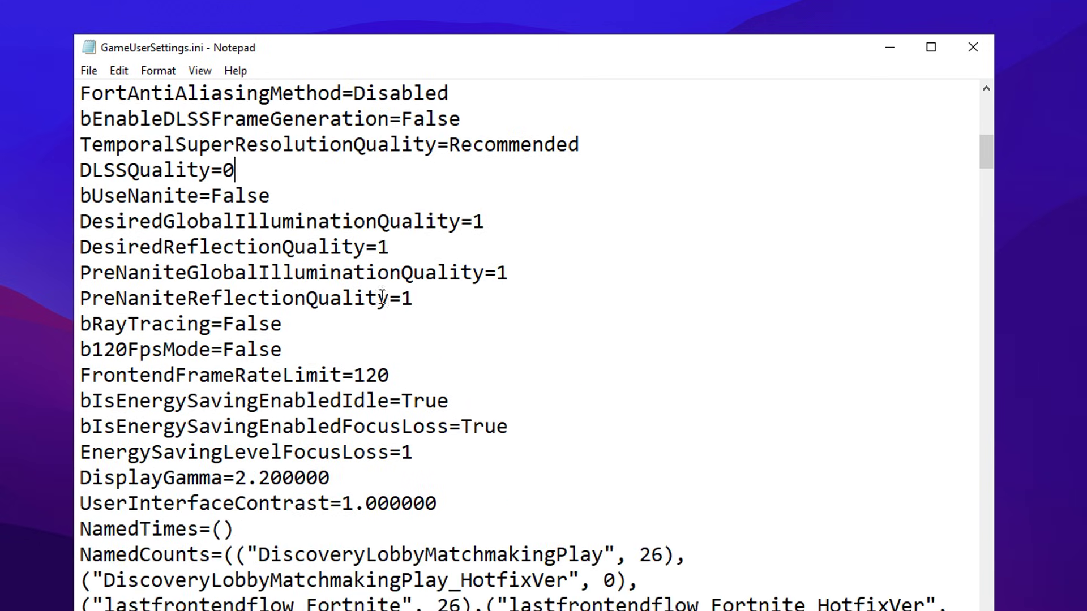
left_click_drag(511, 221, 139, 222)
left_click_drag(473, 221, 489, 222)
type("0")
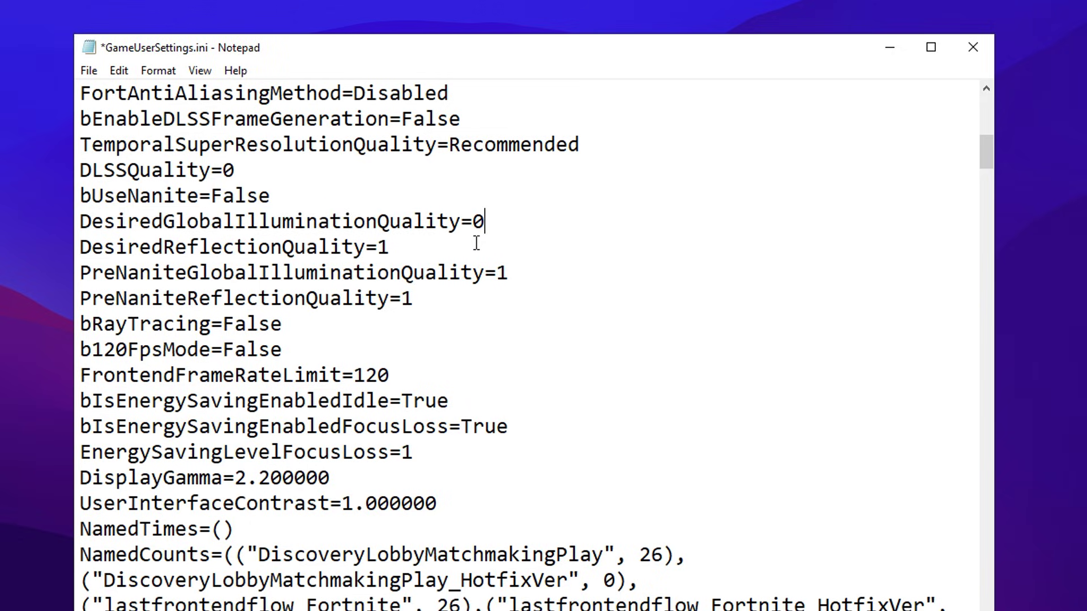
left_click_drag(498, 272, 508, 273)
type("0")
left_click_drag(400, 301, 431, 300)
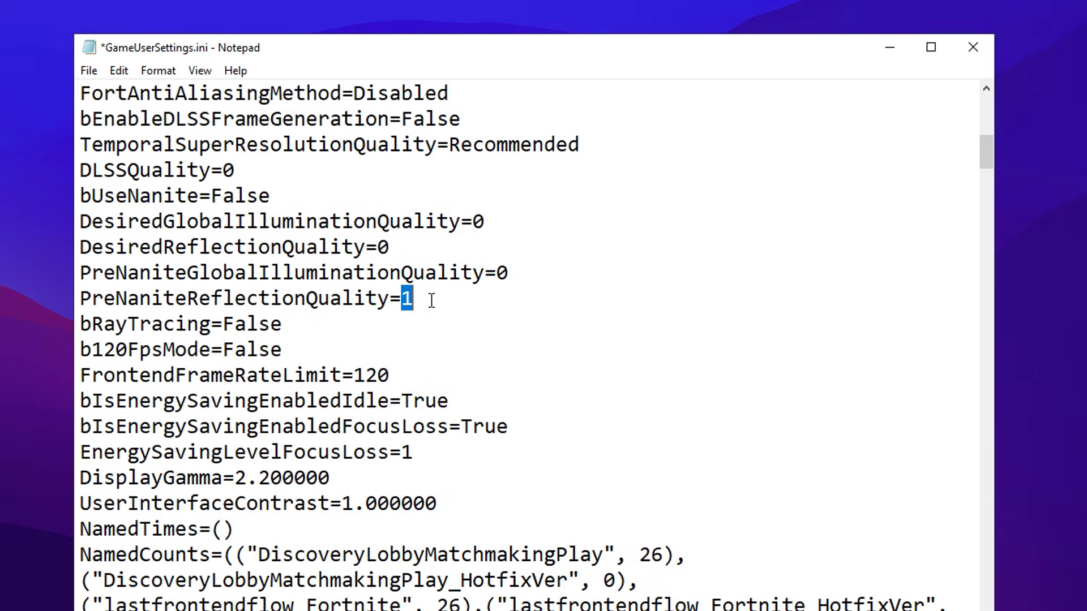
type("0")
scroll(377, 294, "down", 1)
scroll(375, 296, "down", 7)
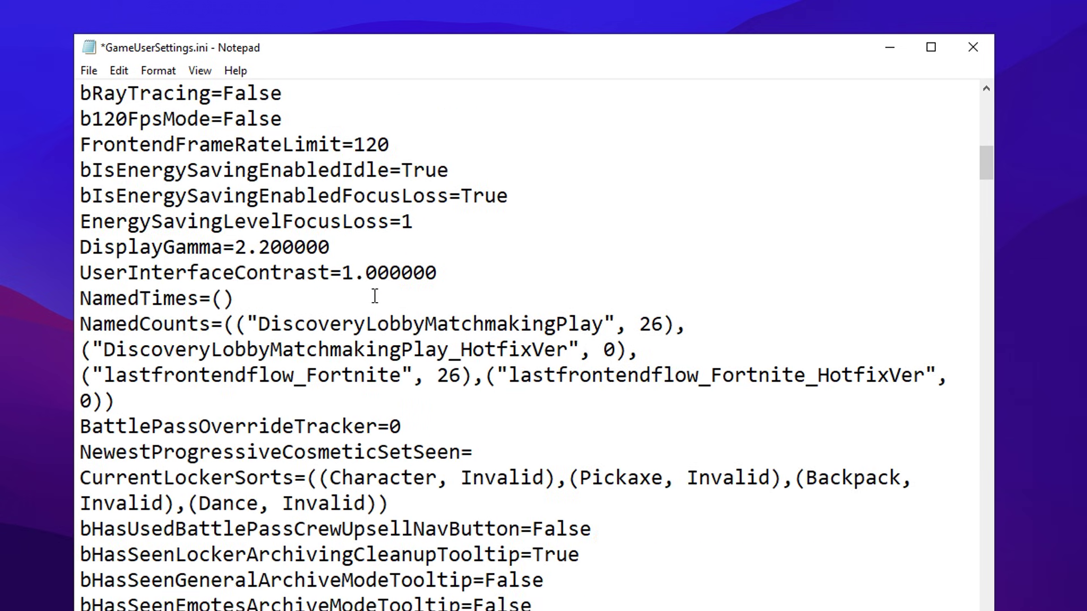
scroll(374, 295, "down", 20)
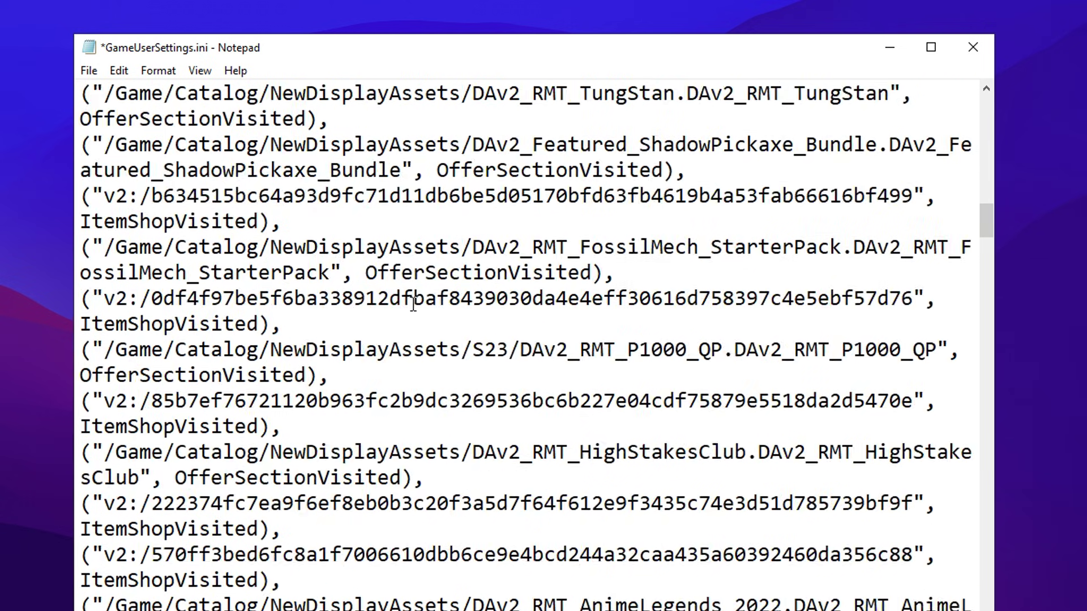
scroll(355, 364, "down", 20)
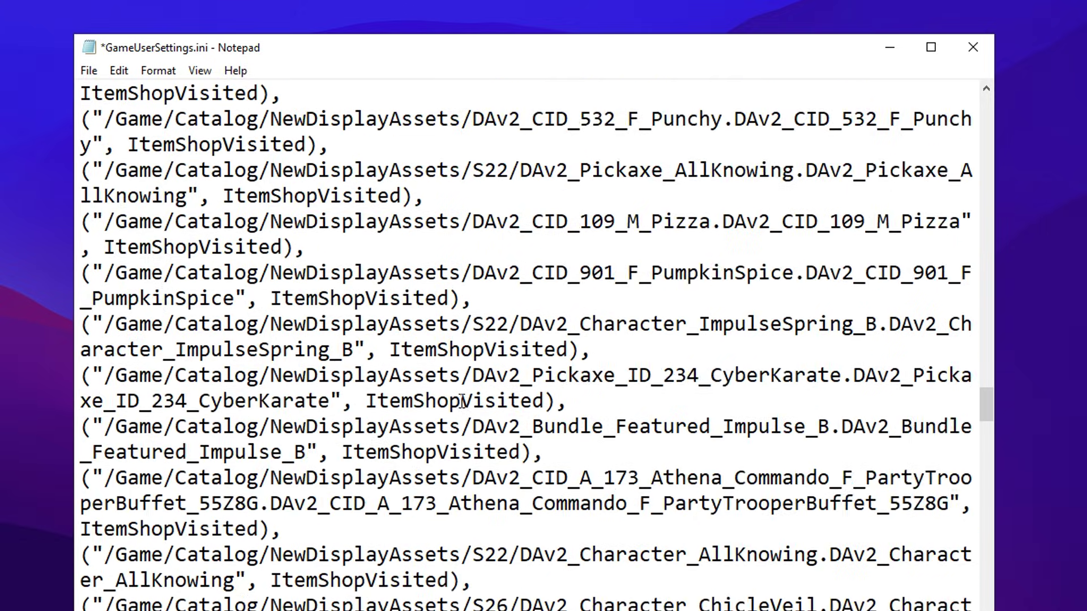
scroll(480, 412, "down", 20)
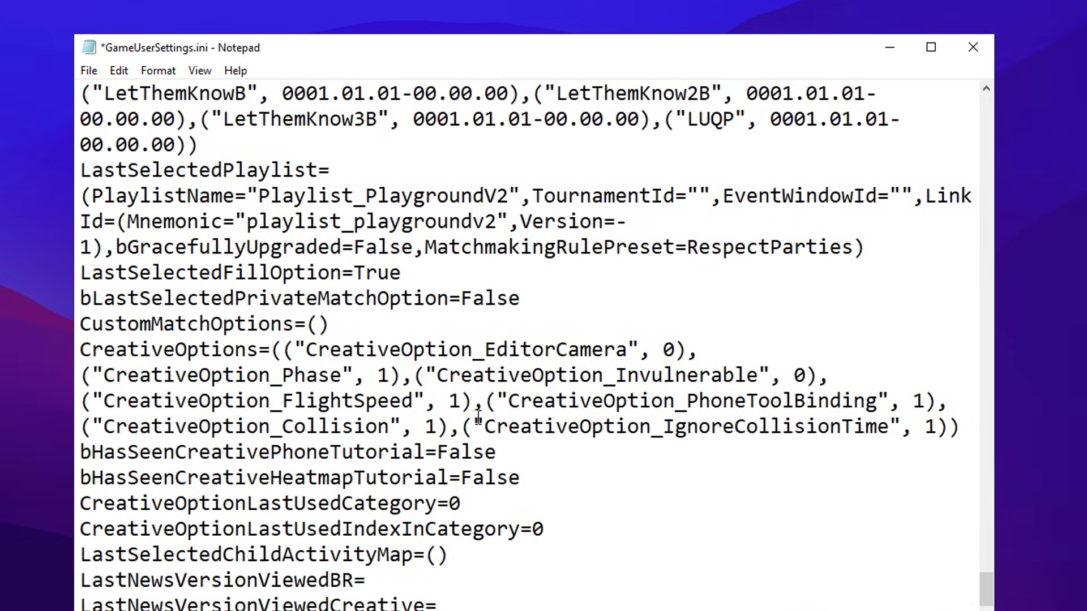
scroll(479, 418, "down", 15)
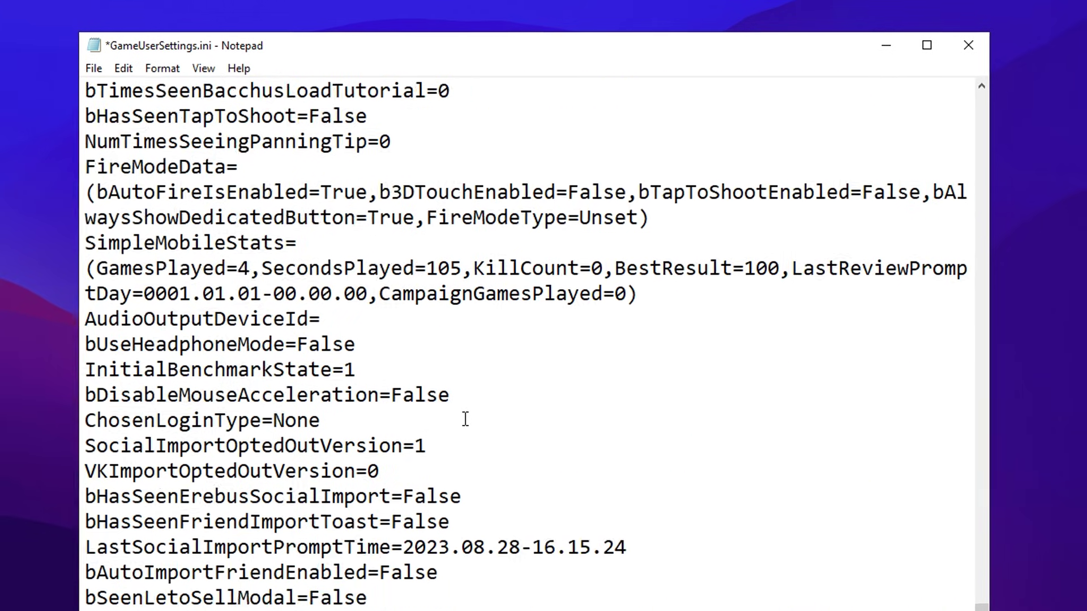
scroll(463, 419, "down", 6)
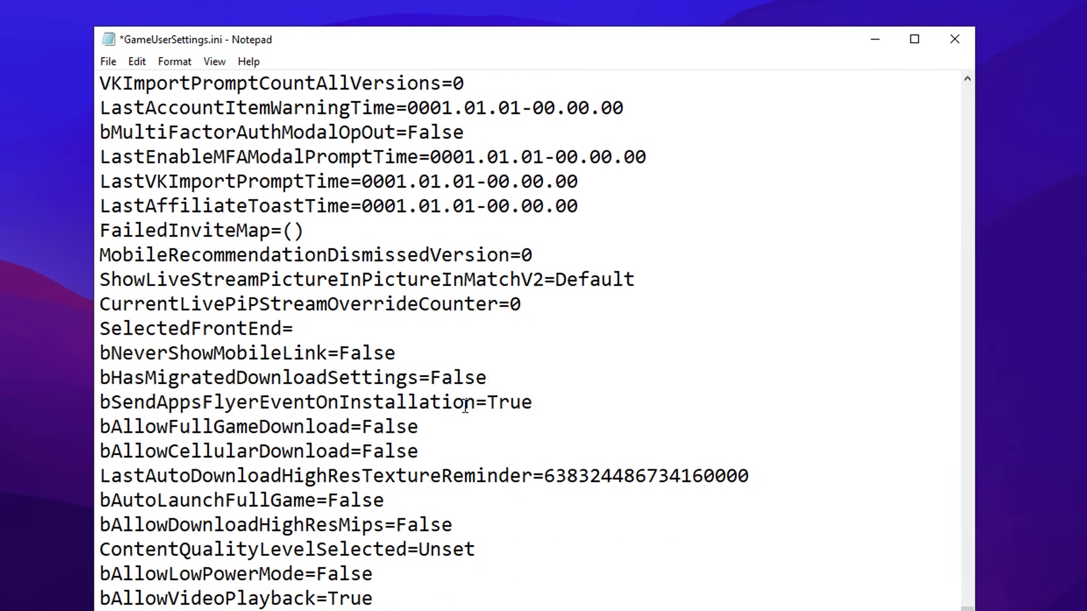
scroll(465, 402, "down", 5)
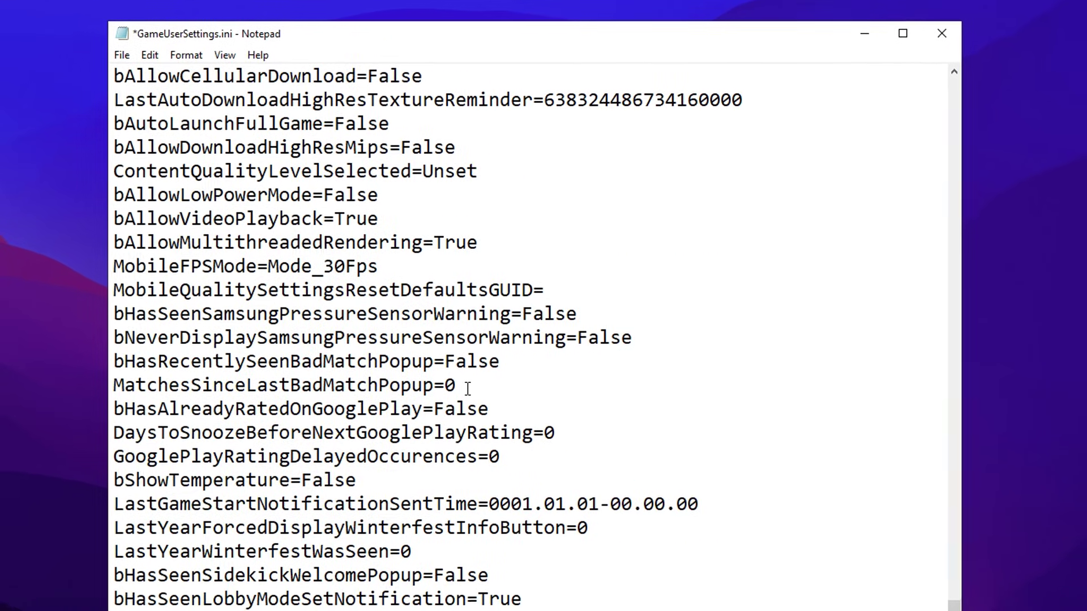
scroll(468, 385, "down", 4)
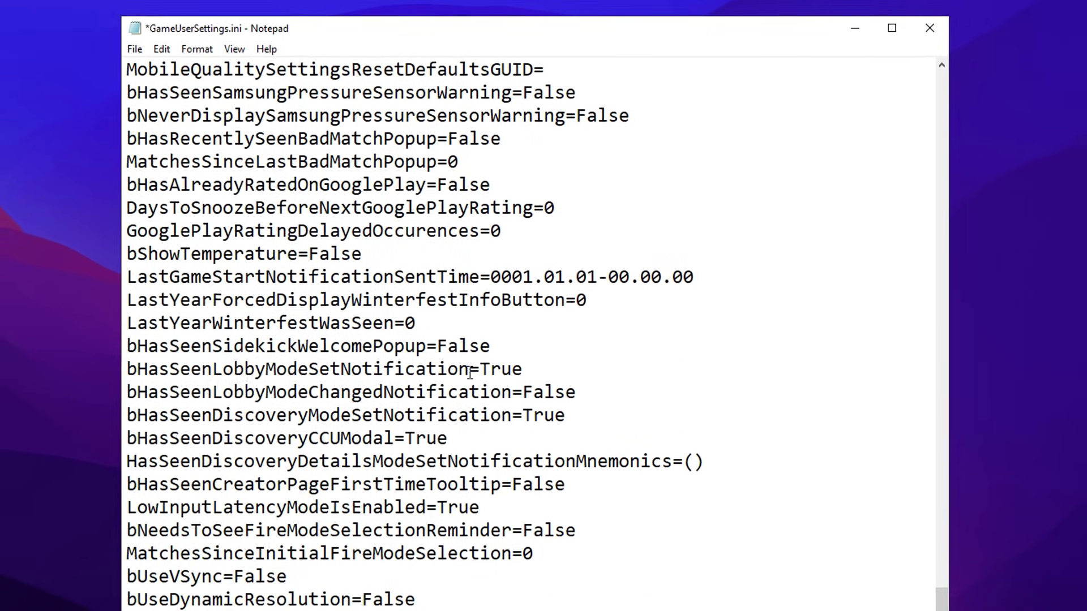
scroll(471, 369, "down", 4)
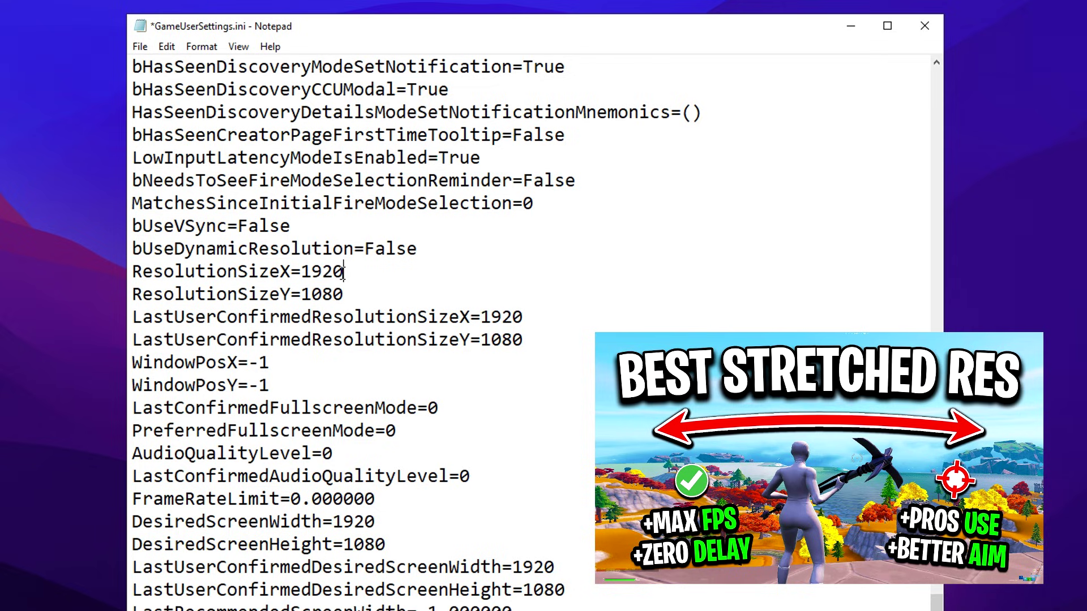
left_click_drag(523, 339, 185, 274)
left_click(562, 296)
scroll(562, 296, "down", 1)
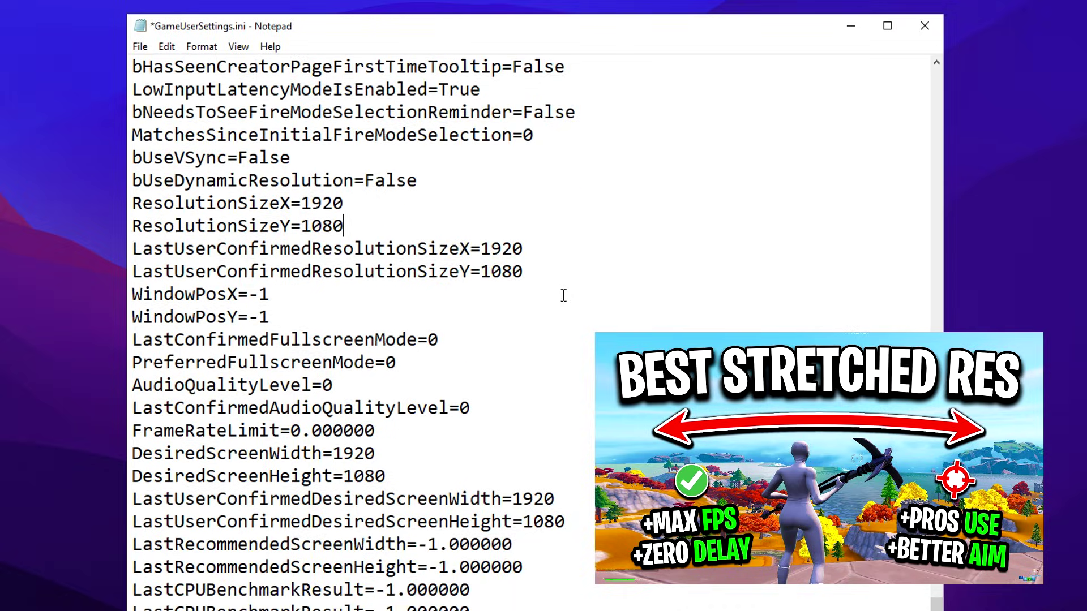
scroll(563, 296, "up", 1)
scroll(563, 296, "down", 3)
scroll(561, 296, "down", 4)
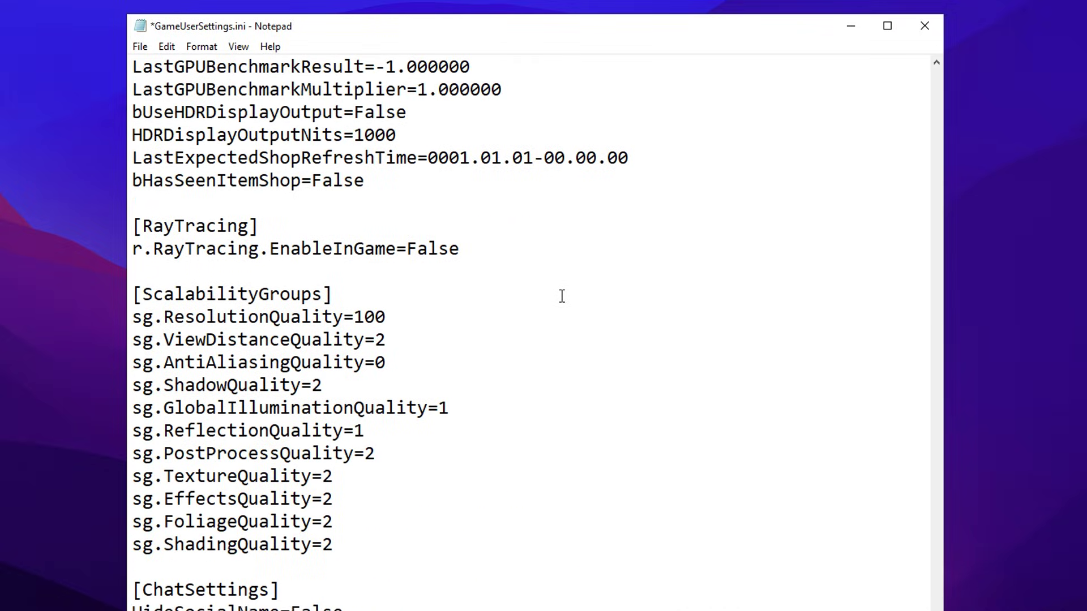
- Set sg.ViewDistanceQuality and sg.ShadowQuality to 0 under [ScalabilityGroups]
left_click_drag(371, 294, 114, 295)
left_click(362, 296)
left_click_drag(105, 374, 357, 372)
left_click(356, 375)
type("0")
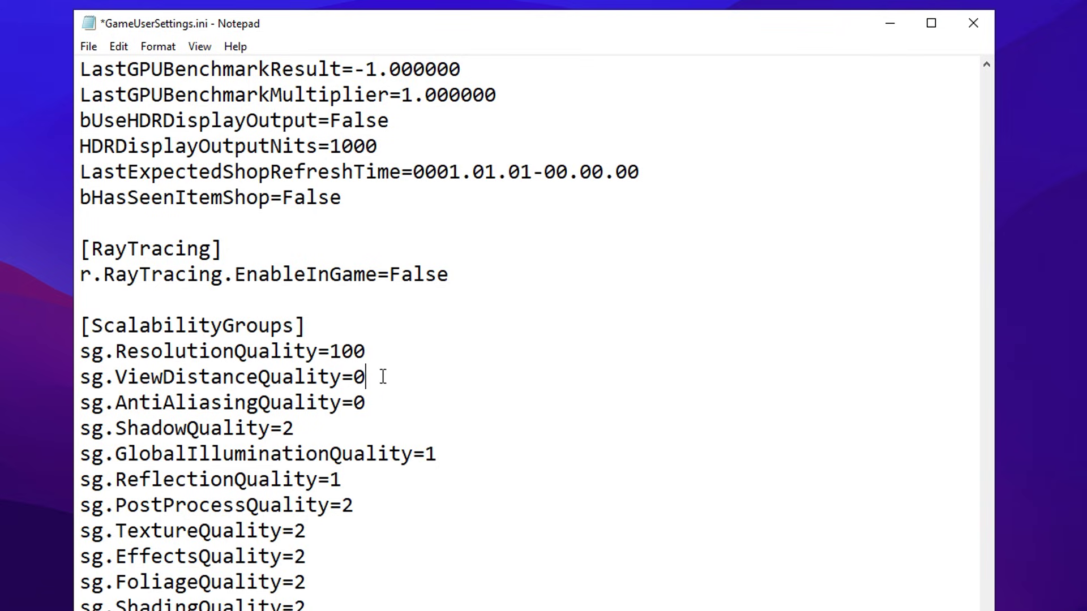
double_click(288, 428)
- Set sg.ReflectionQuality, PostProcessQuality, TextureQuality and EffectsQuality to 0, leaving ResolutionQuality at 100
type("00")
double_click(335, 480)
type("0")
double_click(346, 505)
scroll(339, 501, "down", 1)
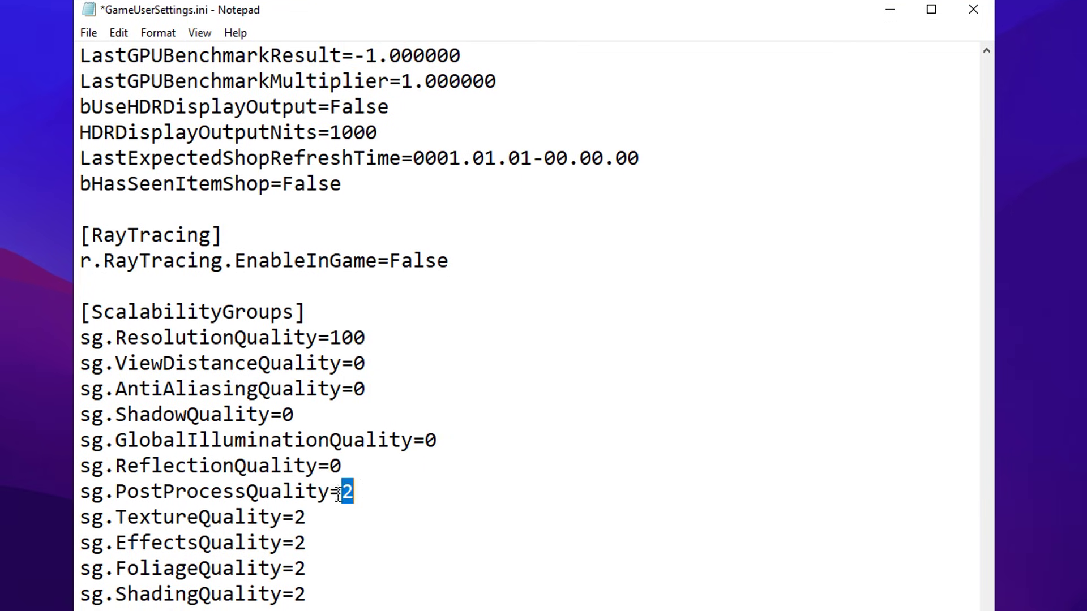
type("0")
double_click(299, 479)
scroll(300, 470, "down", 1)
type("00")
double_click(300, 496)
type("00")
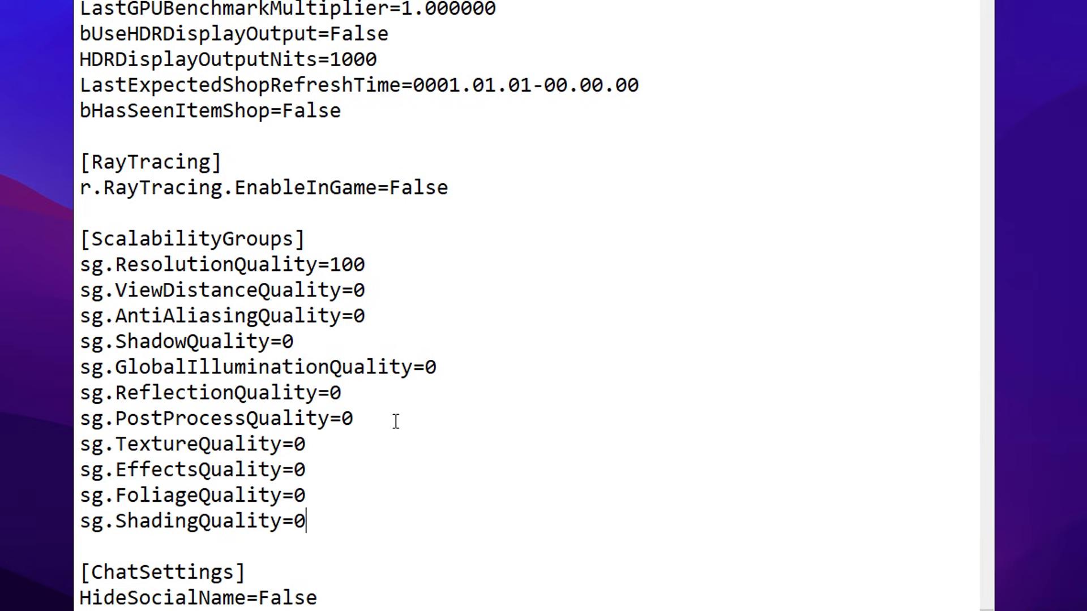
scroll(458, 367, "down", 3)
scroll(457, 364, "down", 7)
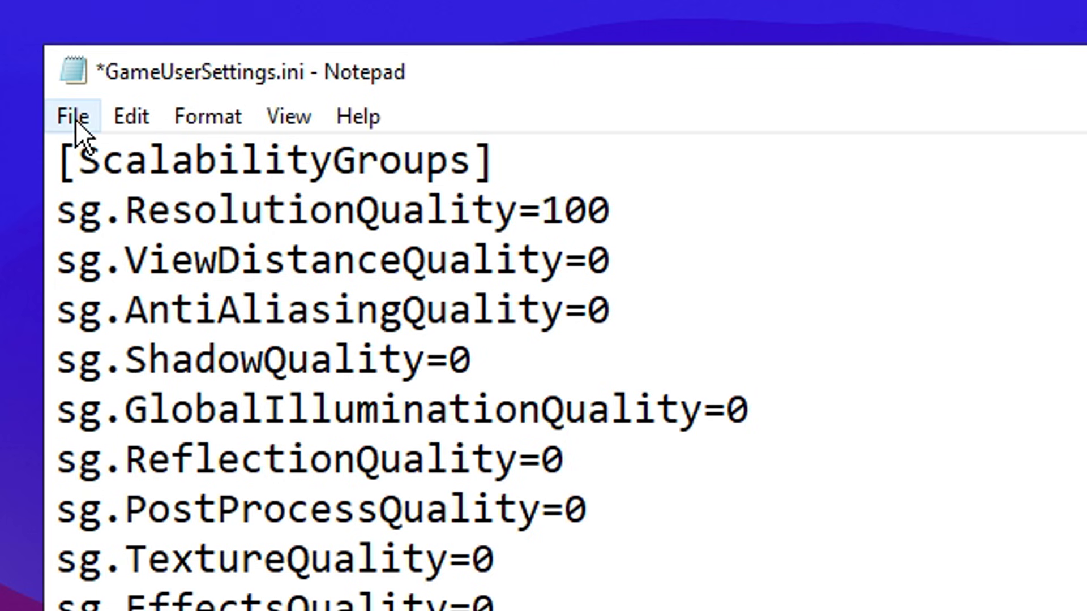
left_click(72, 115)
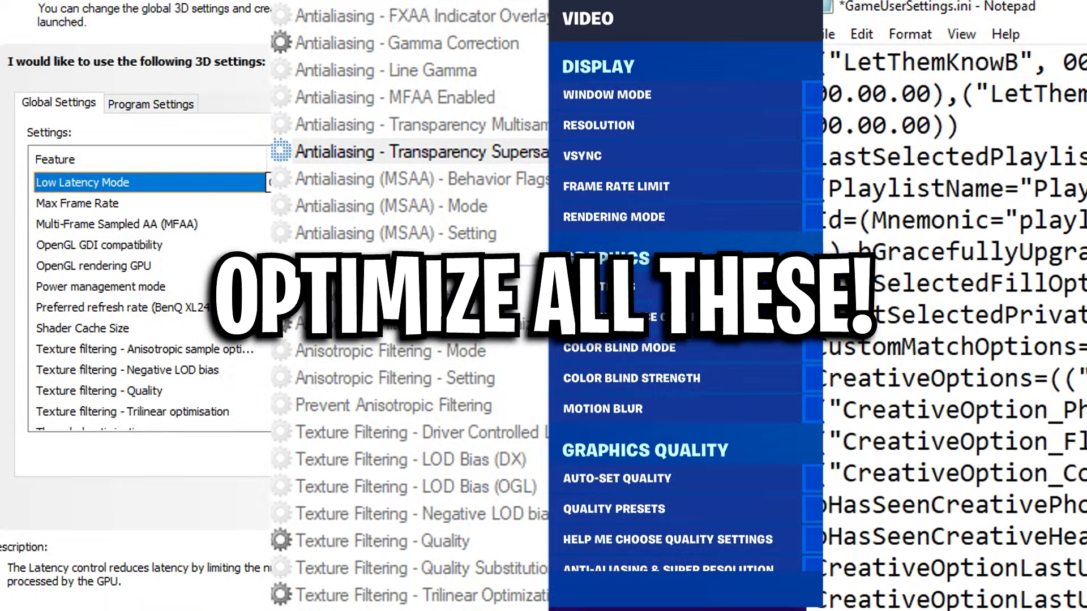